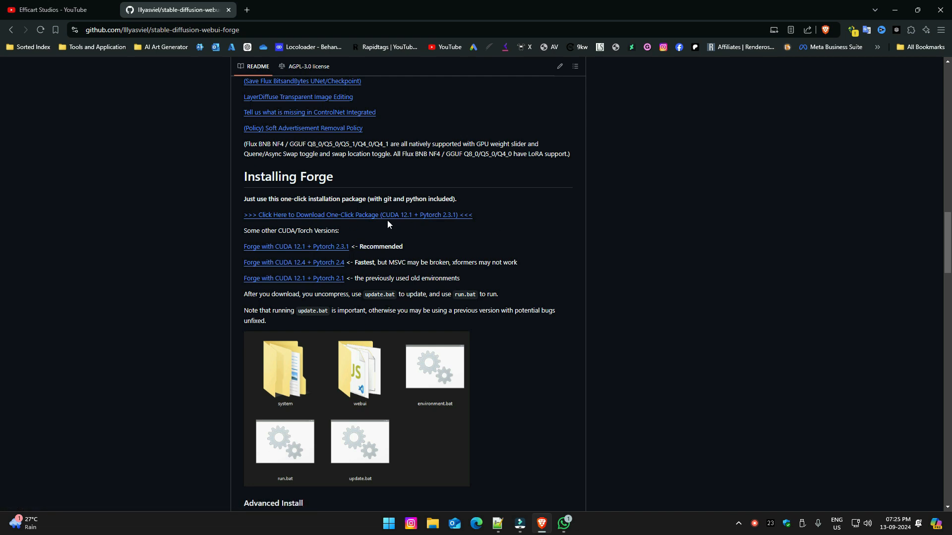
Download the Forge one-click package (CUDA 12.1 + Pytorch 2.3.1) into D:\GenAI as "Forge Flux UI".
scroll(512, 362, down, 1)
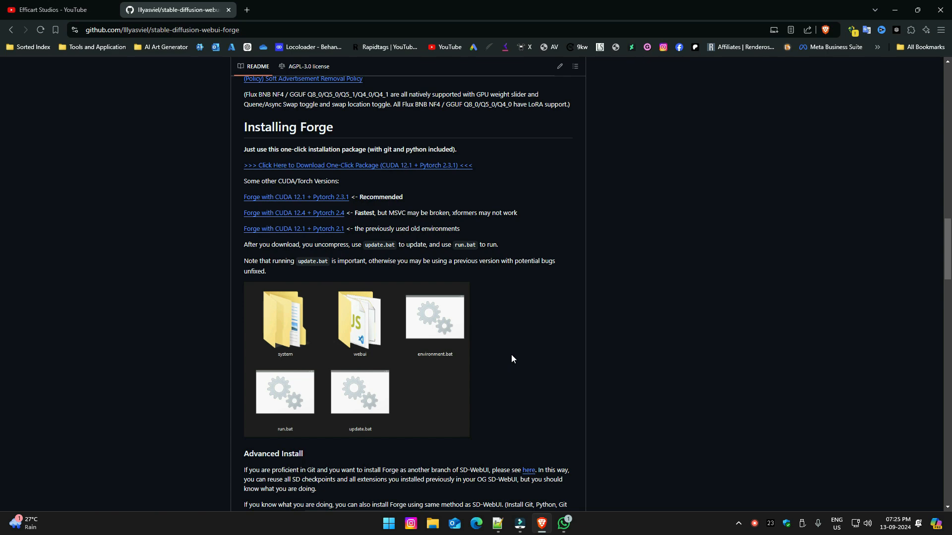
click(430, 167)
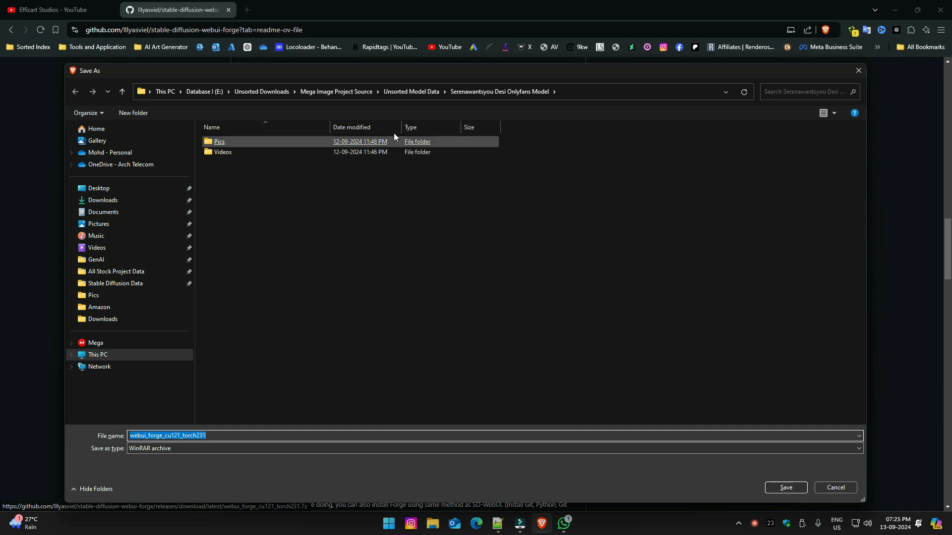
click(168, 91)
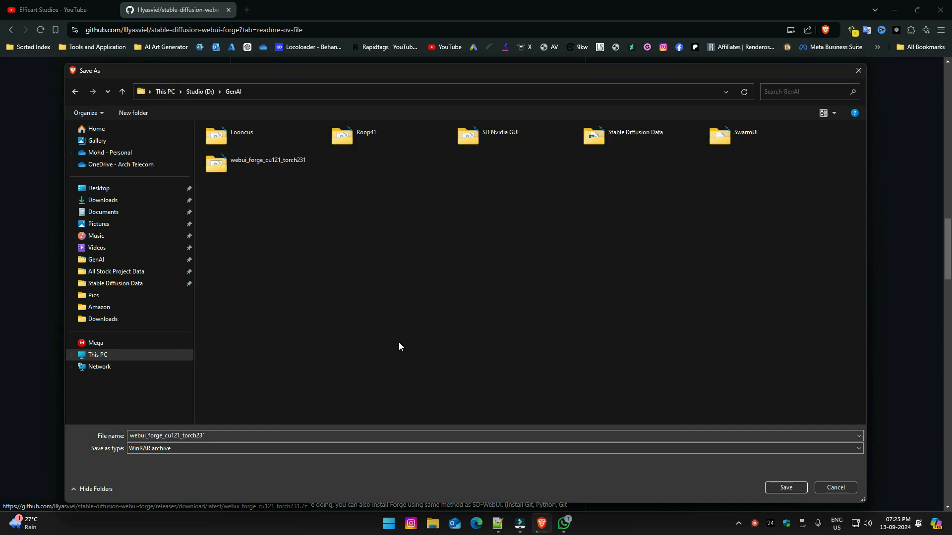
click(249, 437)
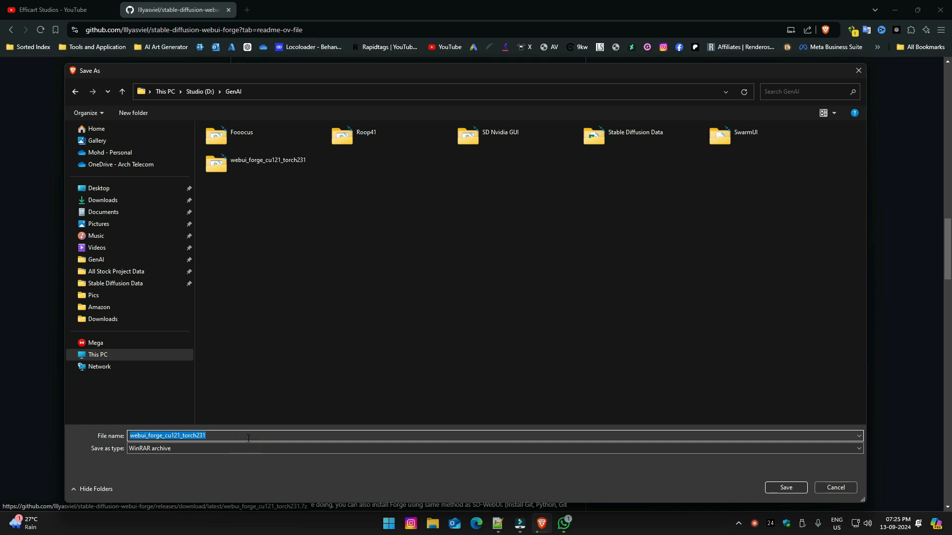
text(Forge)
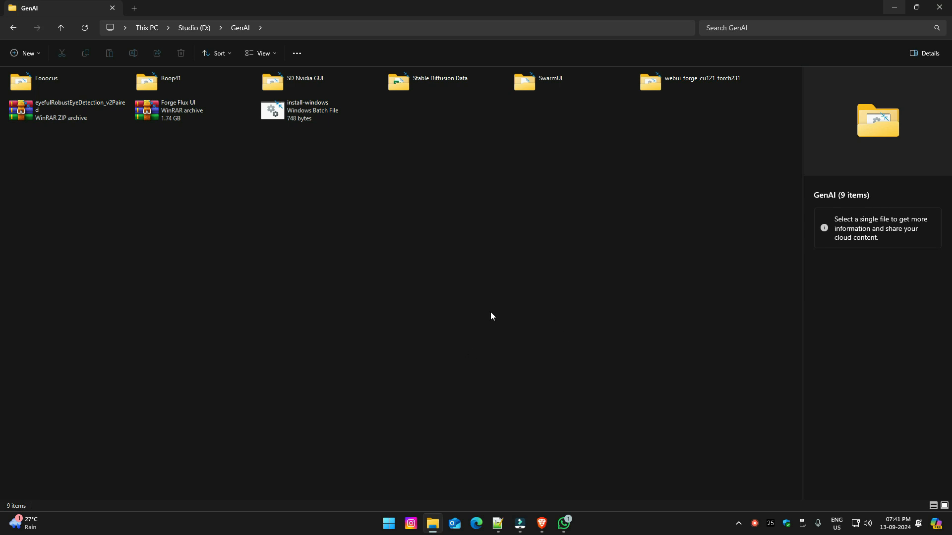
Extract the Forge Flux UI archive with WinRAR into D:\GenAI\Forge Flux UI.
click(191, 114)
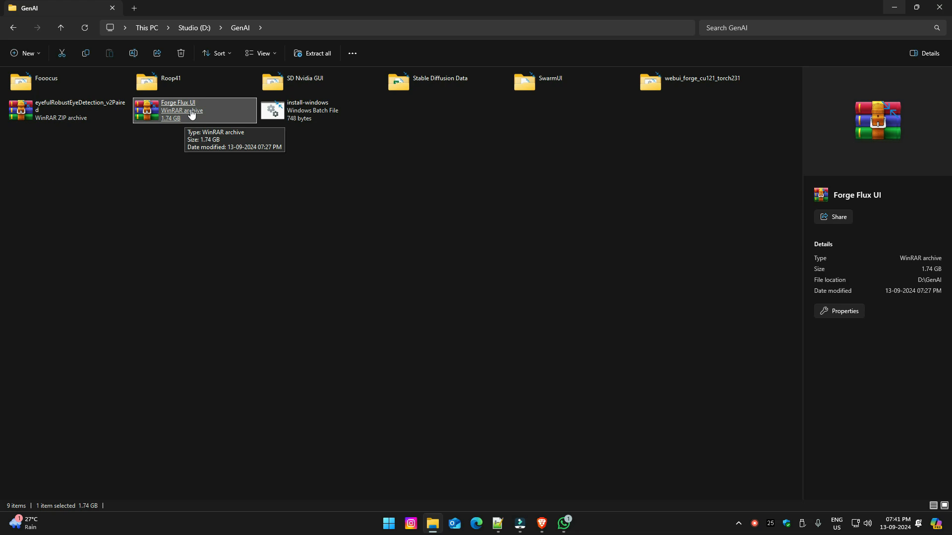
double_click(191, 113)
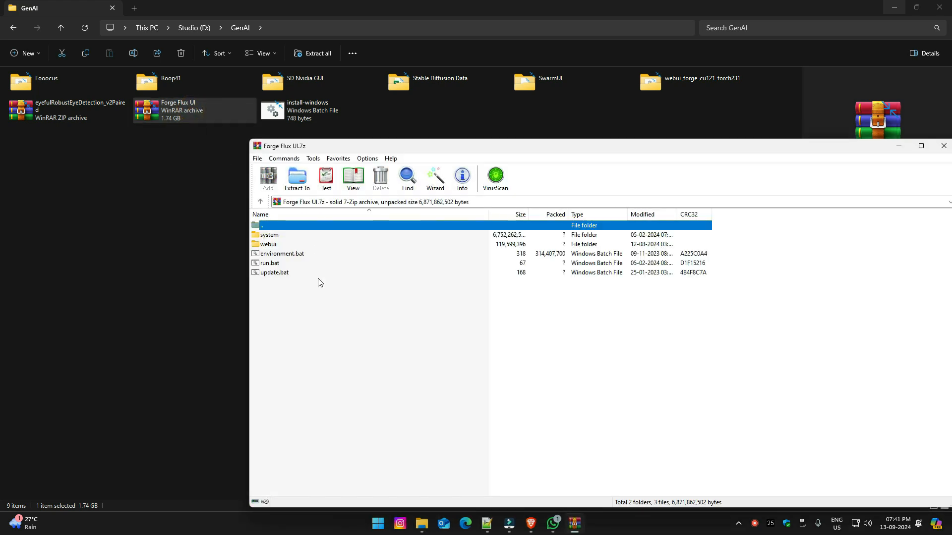
click(297, 179)
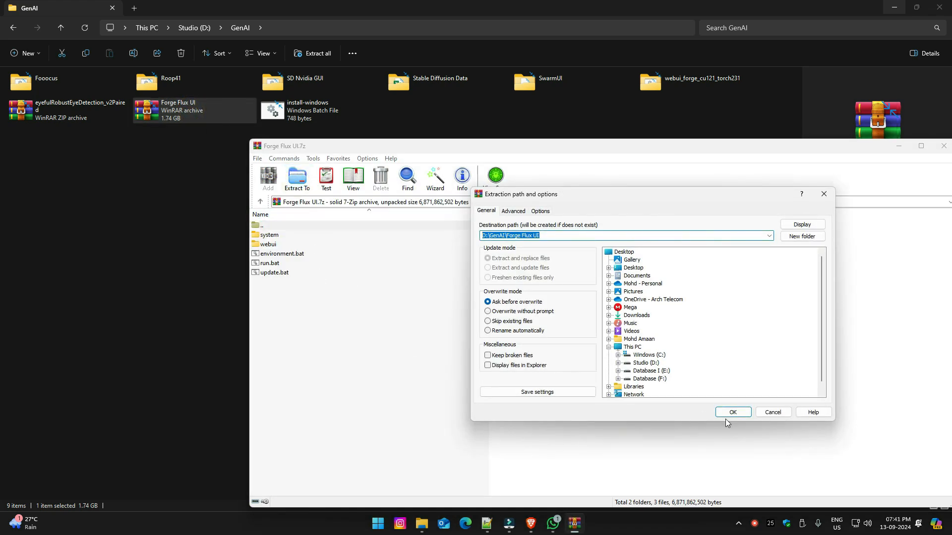
click(733, 412)
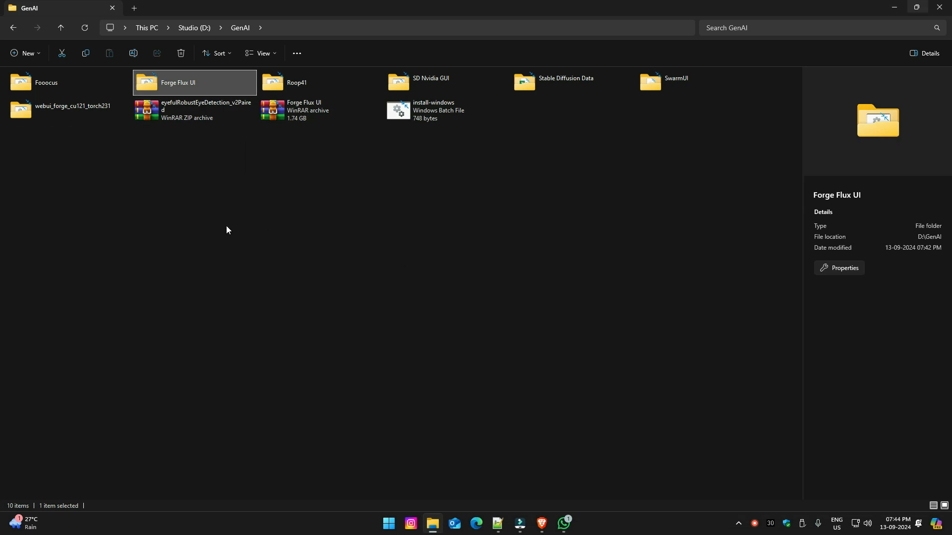
Run update.bat from the extracted Forge Flux UI folder, allow it past SmartScreen, and dismiss the console once the update is complete.
double_click(199, 81)
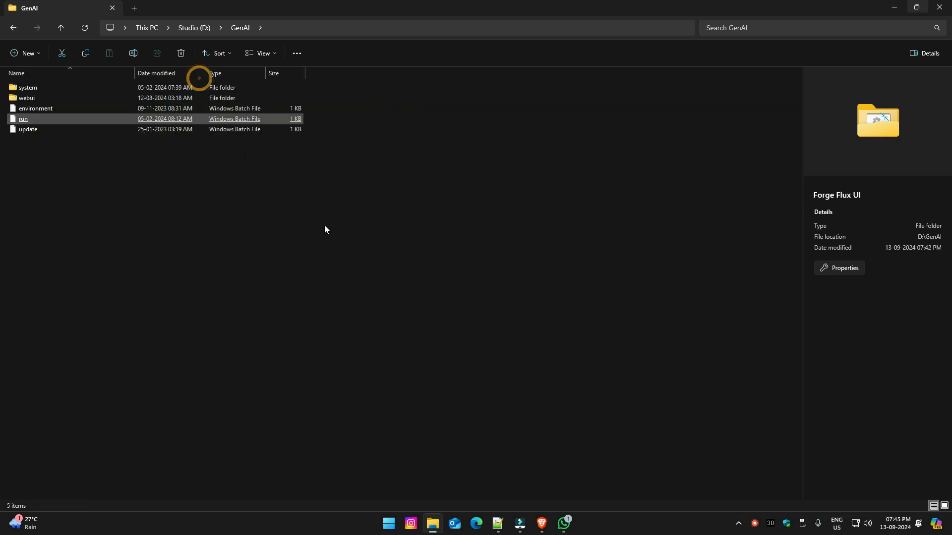
click(36, 135)
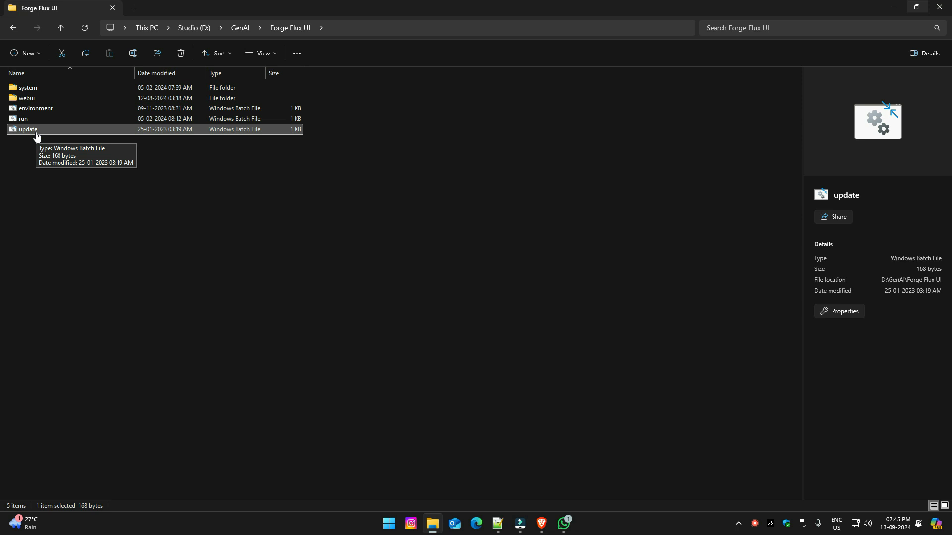
double_click(36, 135)
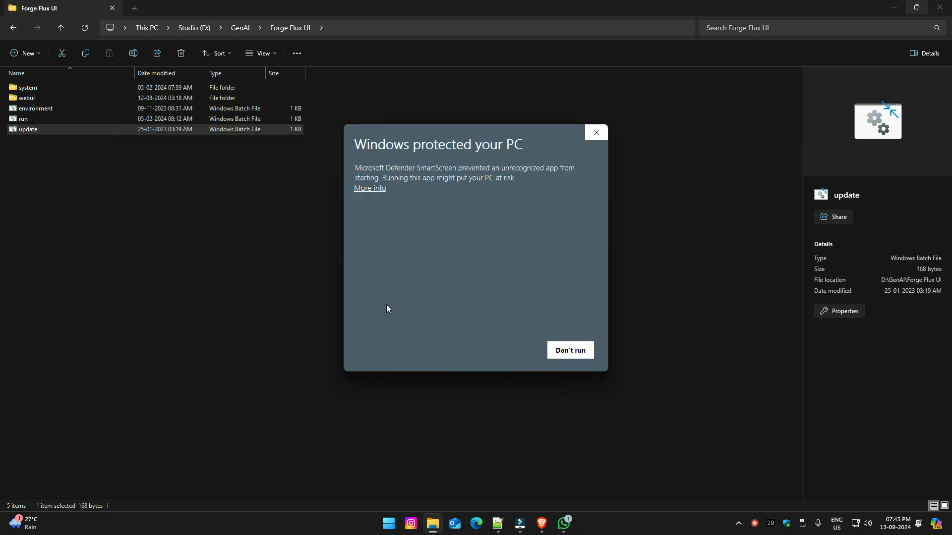
click(376, 189)
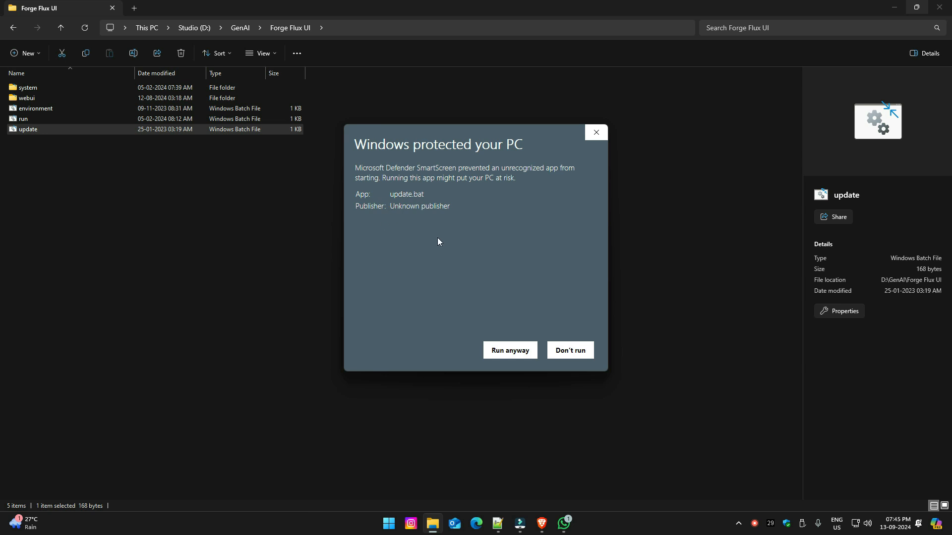
click(518, 352)
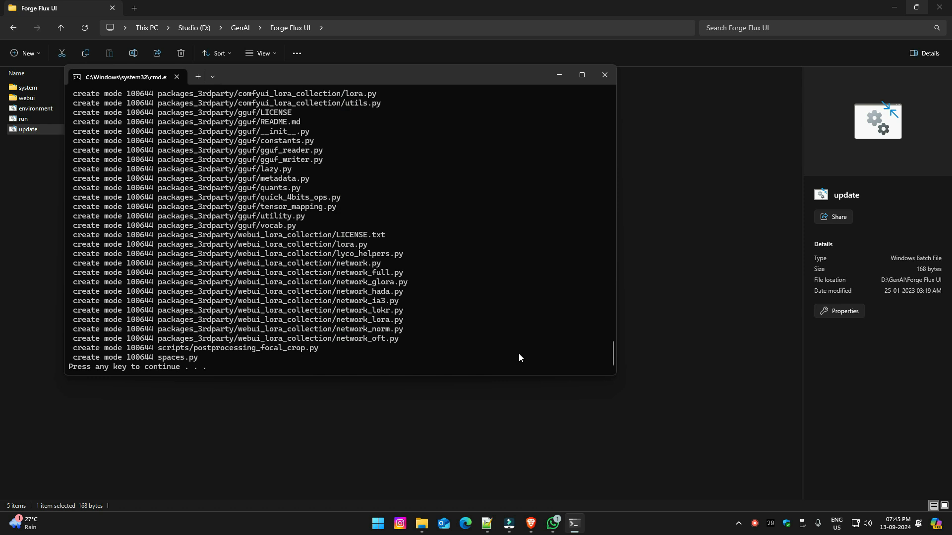
key(Return)
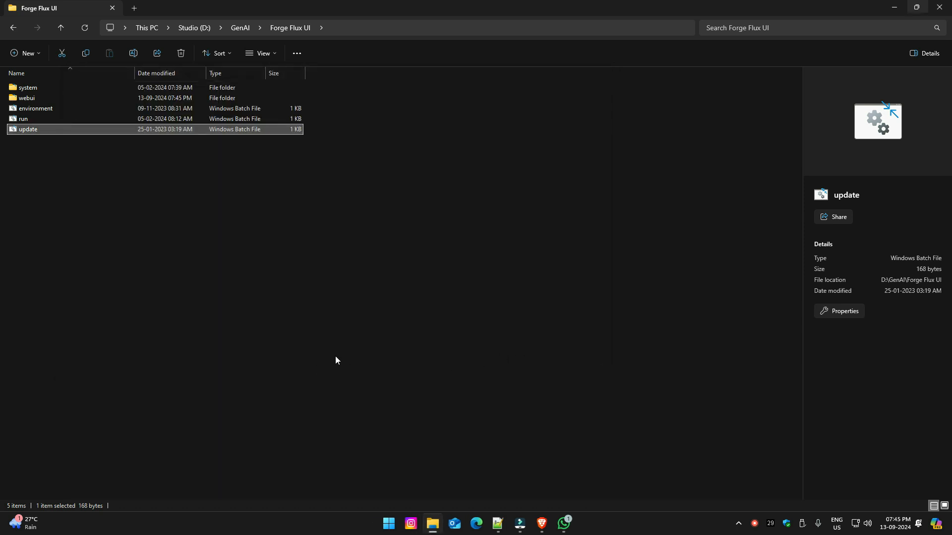
Launch Forge with run.bat in the Forge Flux UI folder, allowing it past SmartScreen.
click(22, 121)
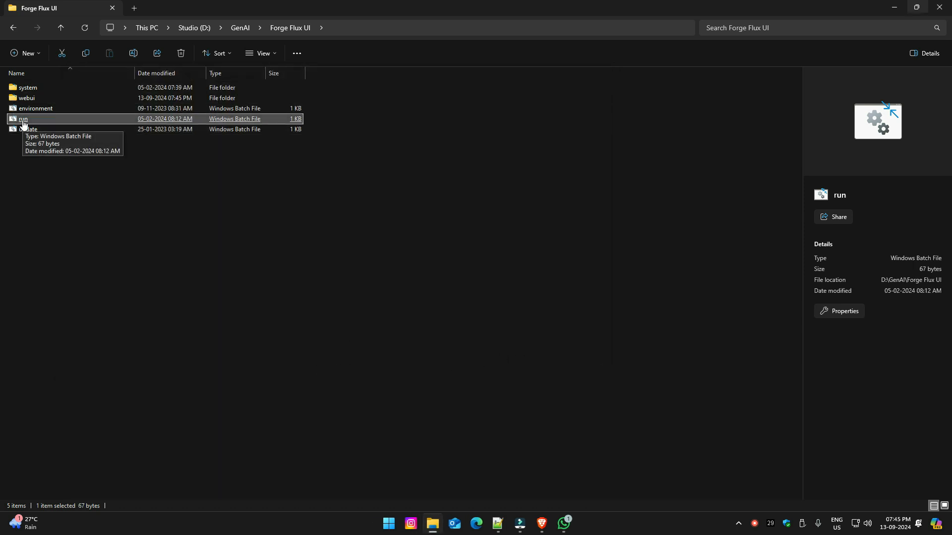
double_click(23, 122)
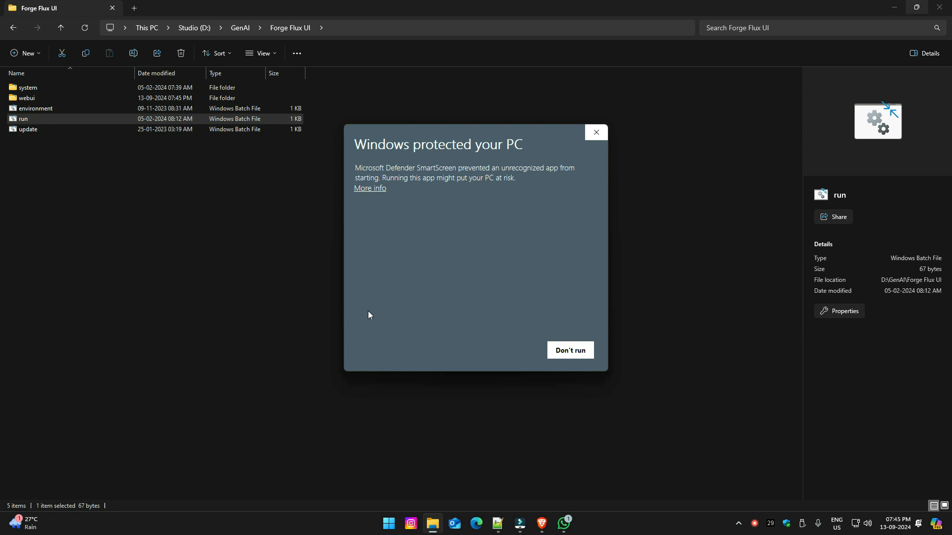
click(379, 189)
click(520, 358)
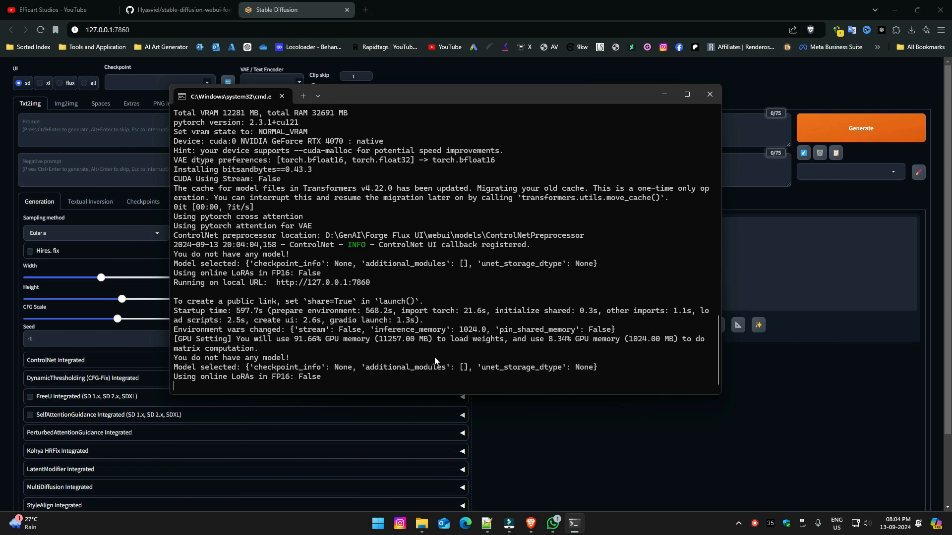
Locate the webui-user batch file in Forge's webui folder, and return to the Stable Diffusion page with the console out of the way.
click(422, 525)
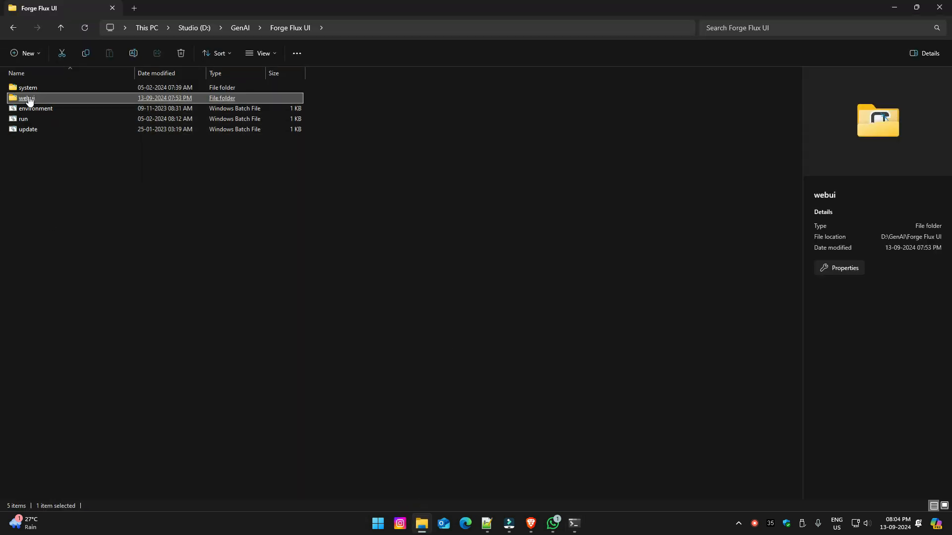
double_click(35, 101)
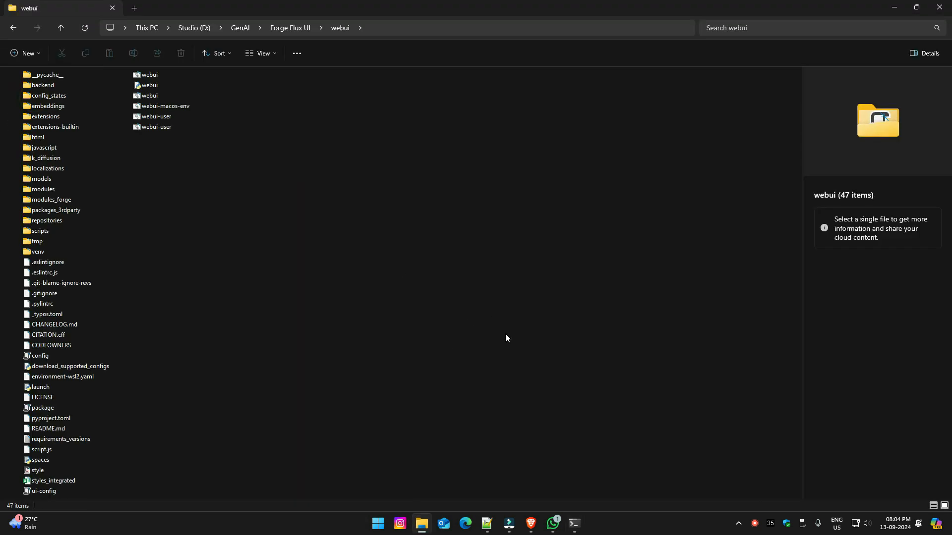
click(165, 120)
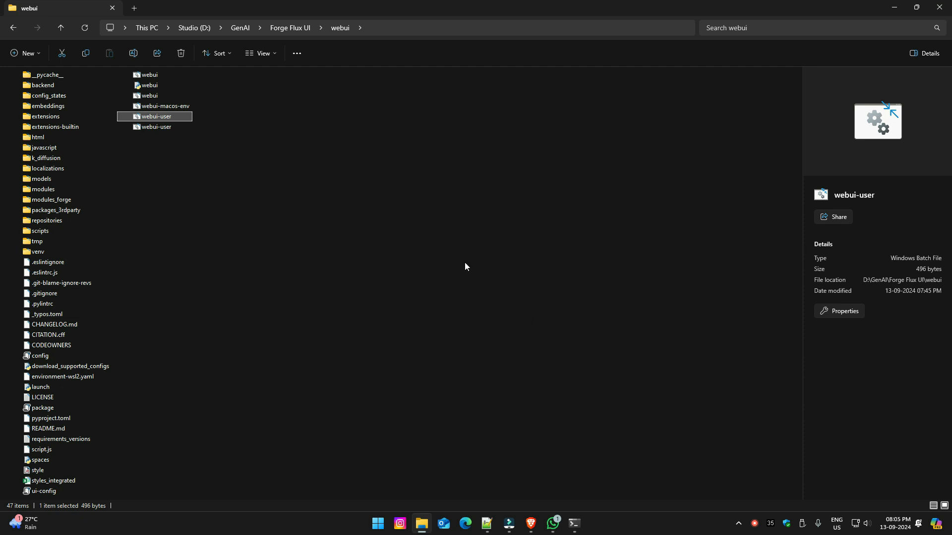
click(895, 7)
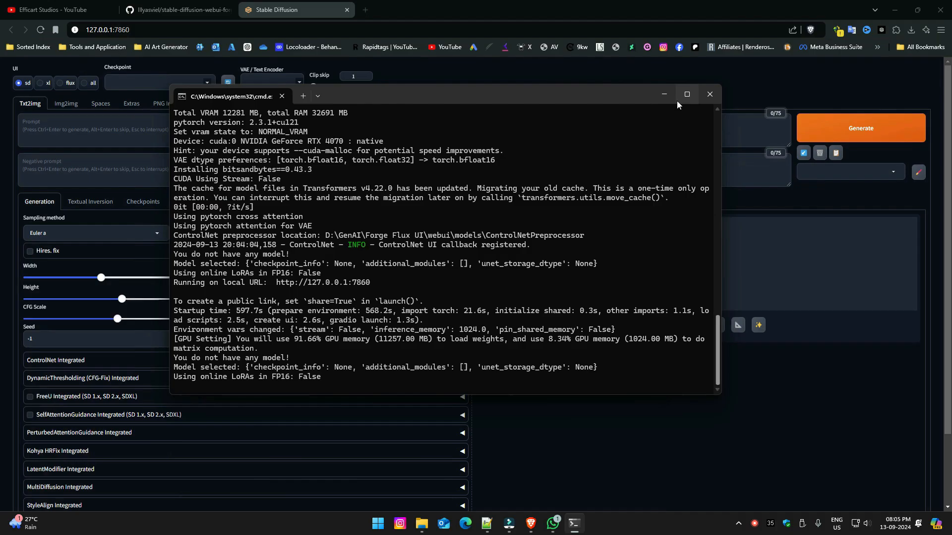
click(661, 94)
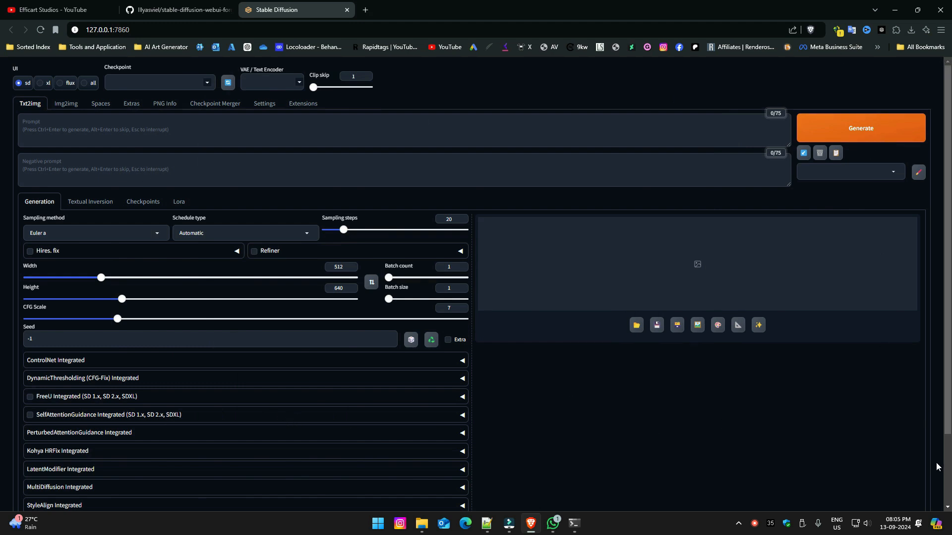
Compare the settings of the flux, xl and sd UI presets, finishing on xl.
click(60, 84)
click(41, 83)
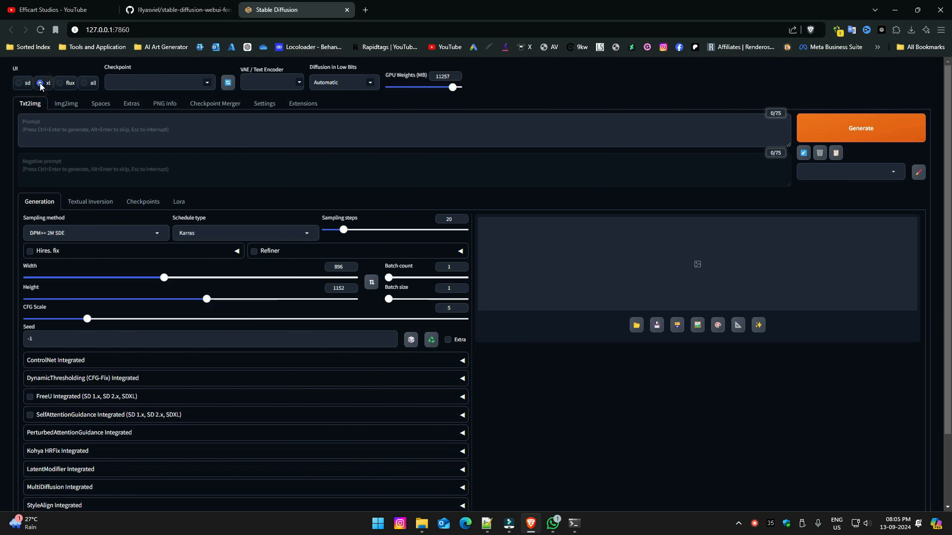
click(20, 85)
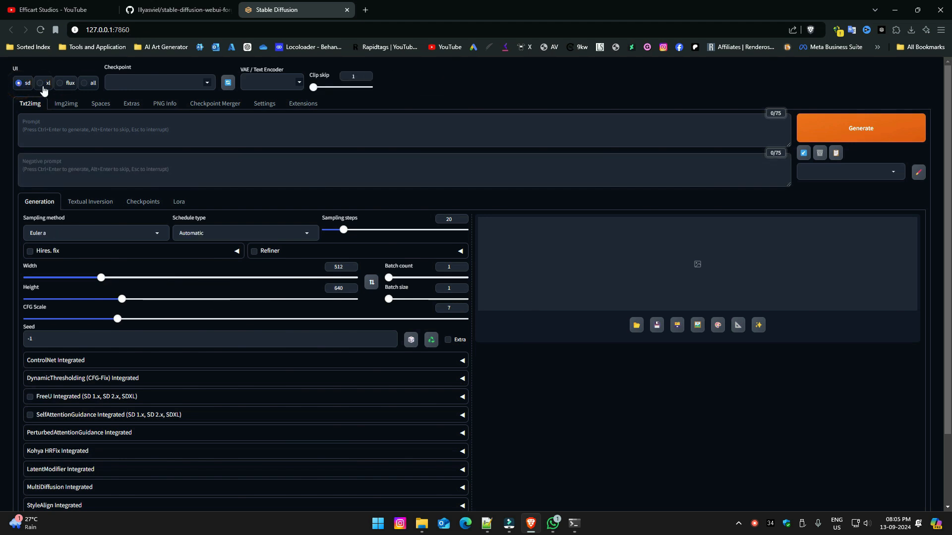
click(40, 84)
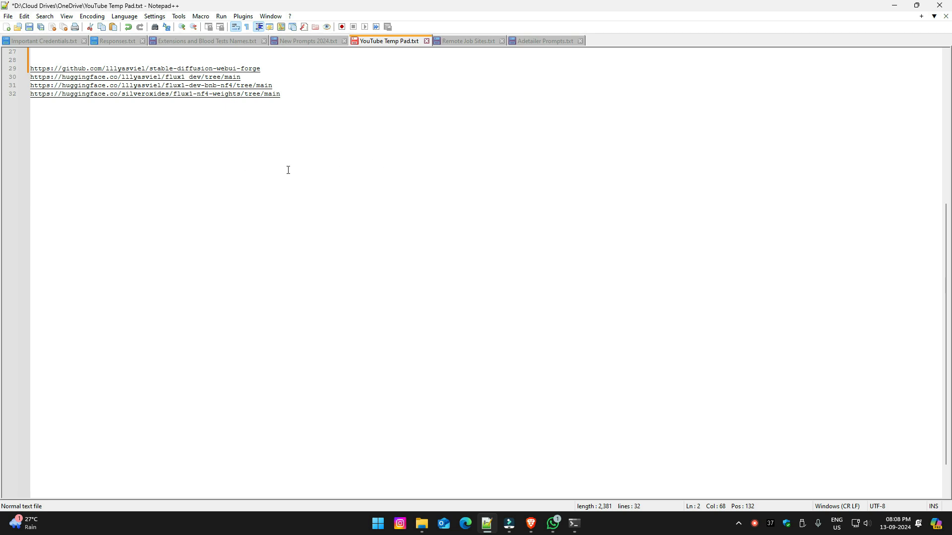
Download flux1-dev-fp8.safetensors from the noted flux1_dev Hugging Face link into Forge Flux UI\webui\models\Stable-diffusion, and show the browser's downloads.
drag(242, 77, 31, 77)
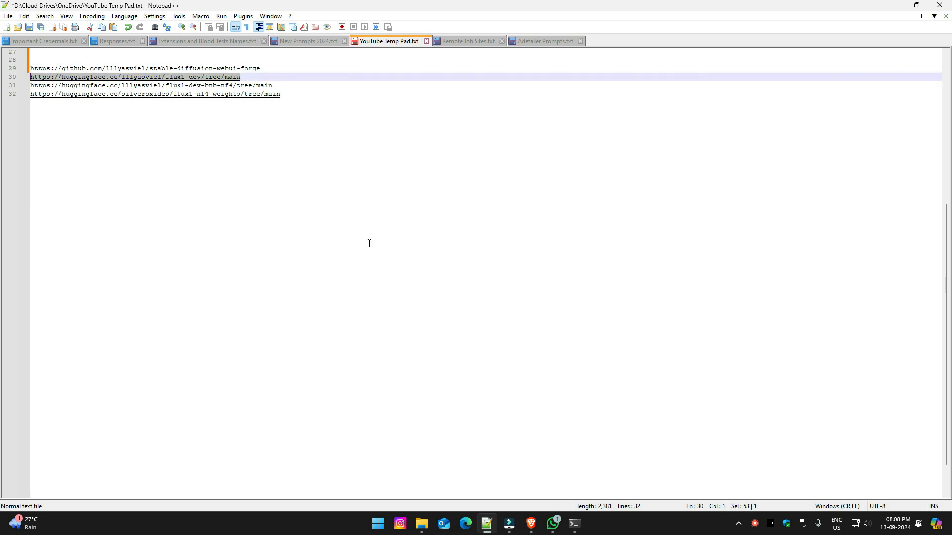
click(531, 524)
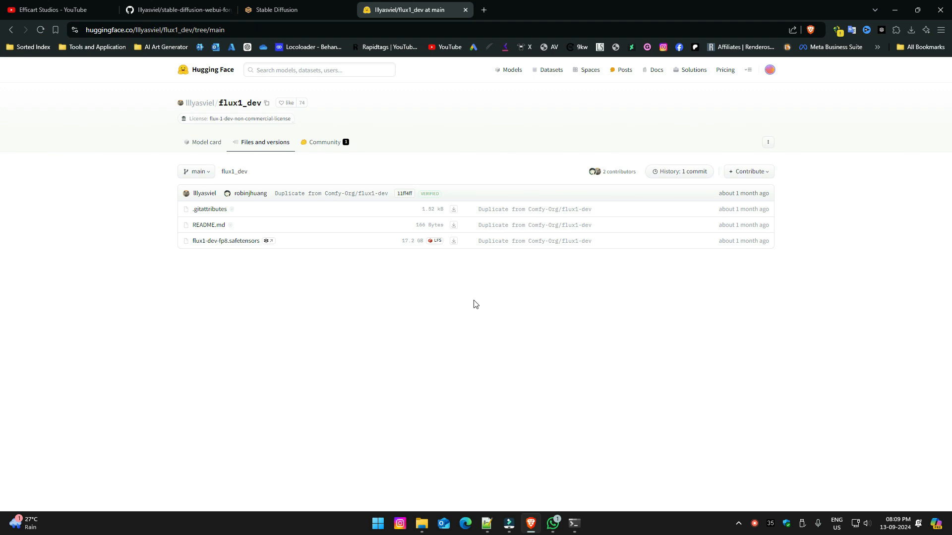
click(454, 241)
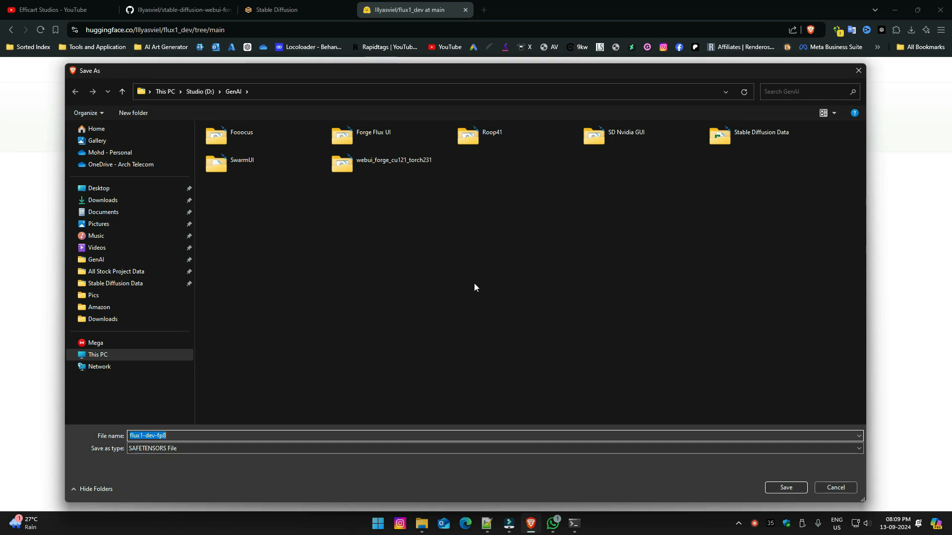
double_click(367, 141)
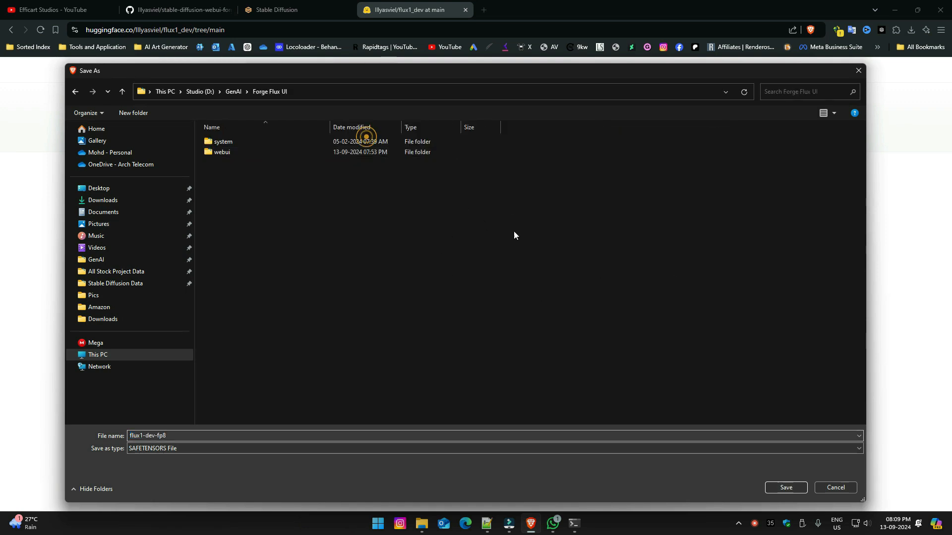
double_click(222, 152)
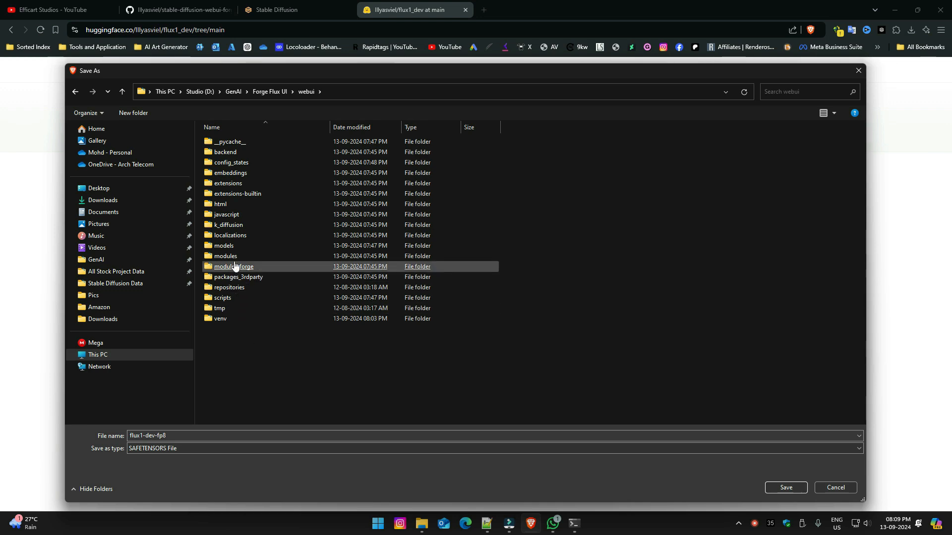
double_click(226, 246)
click(241, 248)
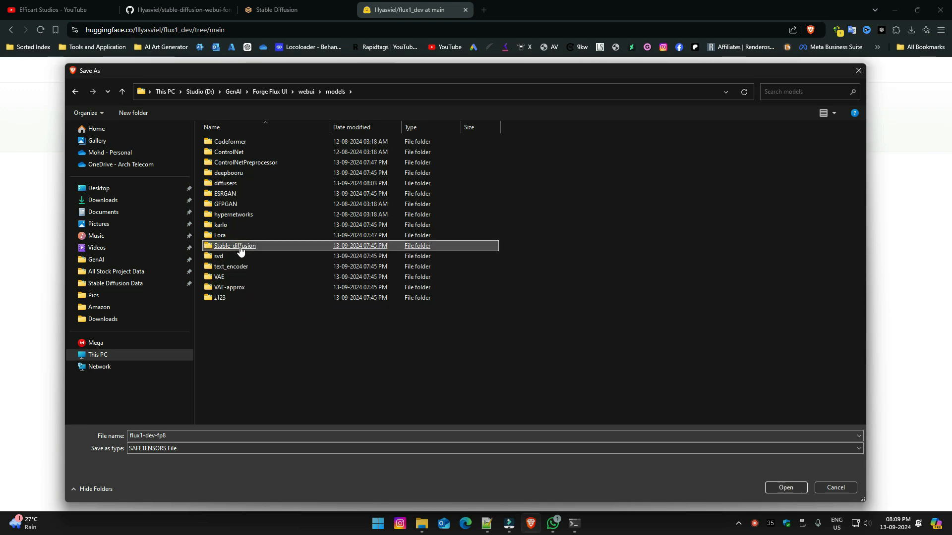
double_click(241, 247)
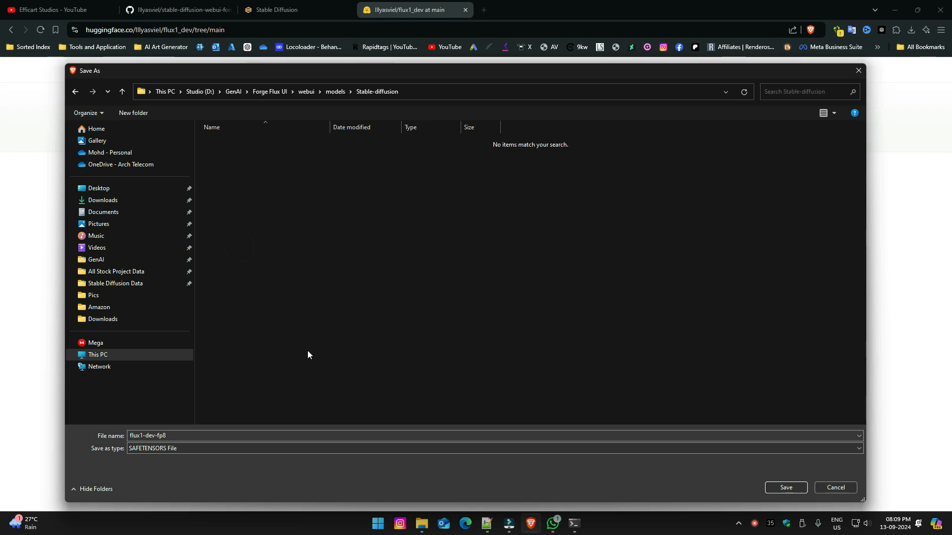
click(786, 487)
key(ctrl+j)
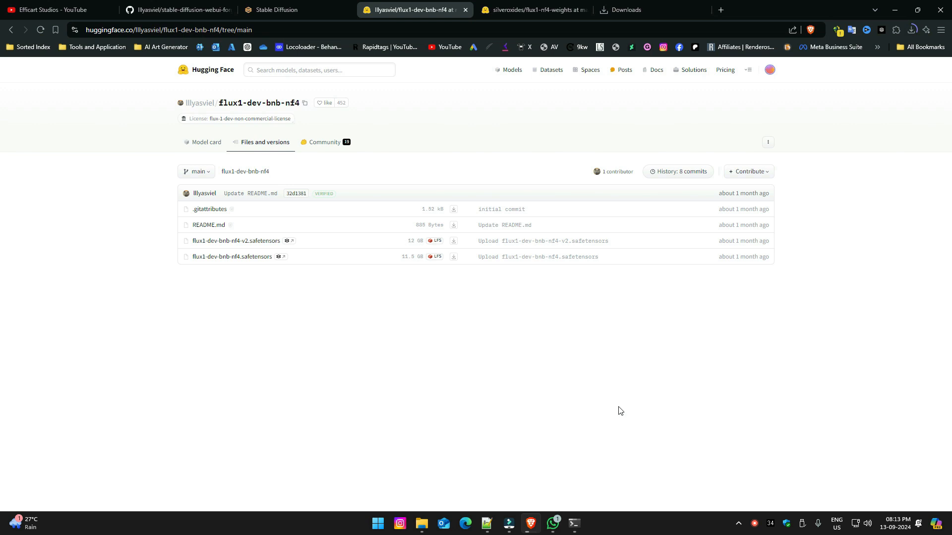
View the model files in the flux1-nf4-weights repository on Hugging Face.
click(553, 9)
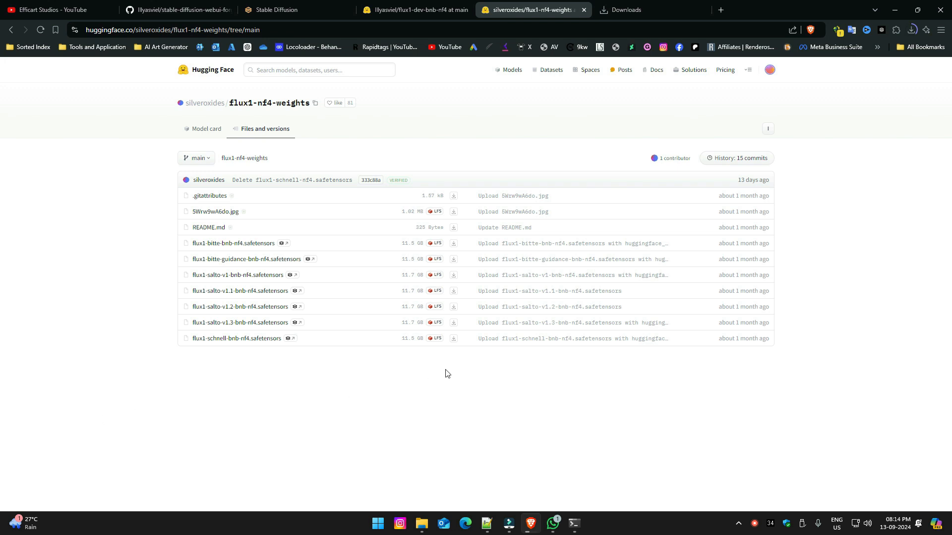
Compare the model files listed in the flux1-dev-bnb-nf4 and flux1-nf4-weights repositories on Hugging Face.
click(430, 3)
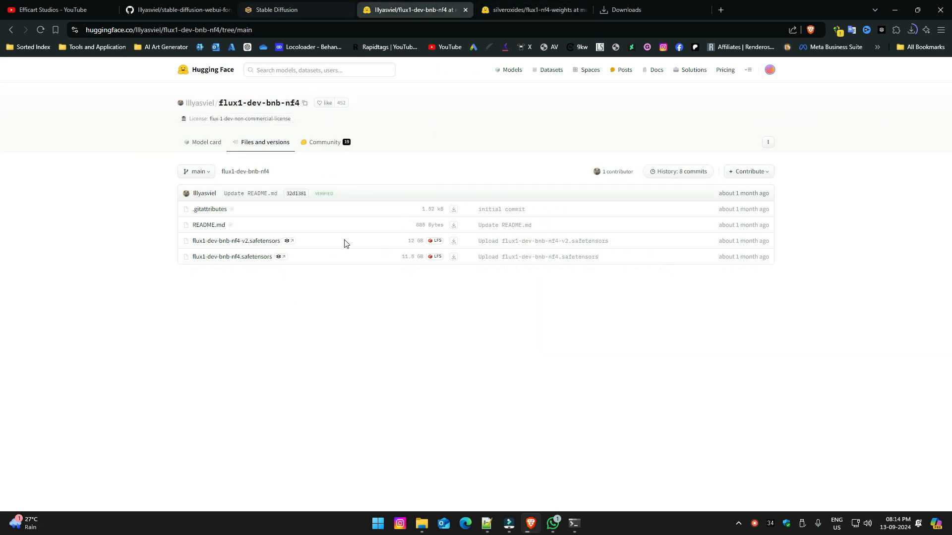
click(531, 9)
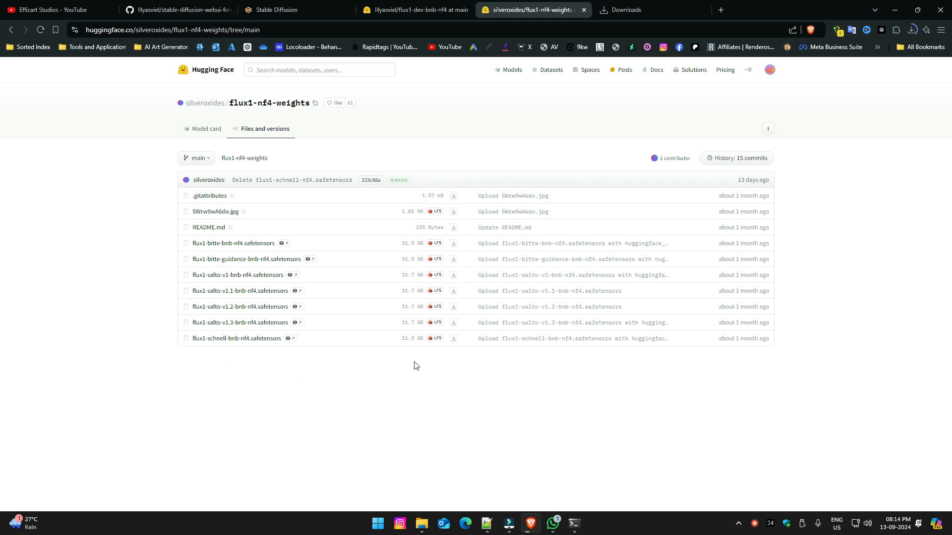
click(427, 10)
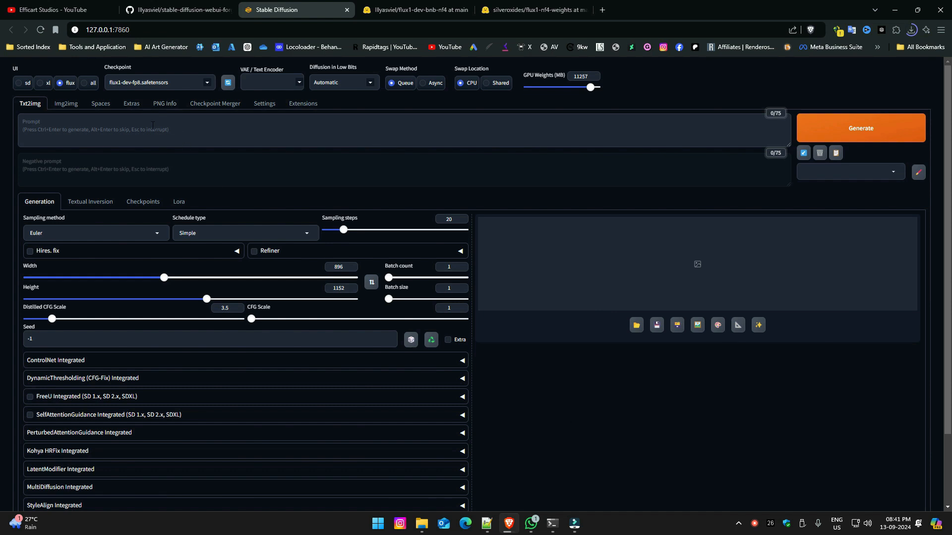
Generate an 800 x 800 image from the prompt "a cute cat holding a board with text Subscribe EfficArt".
click(152, 125)
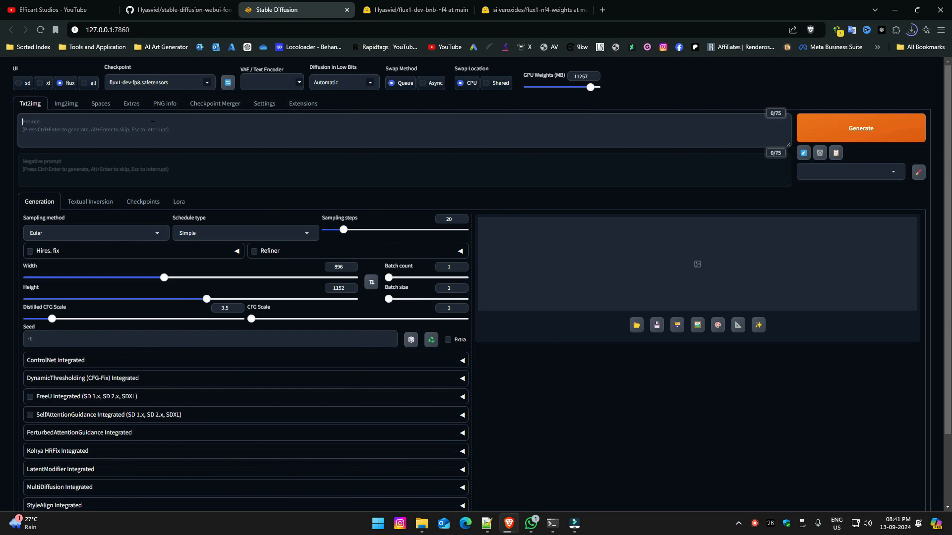
key(ctrl+v)
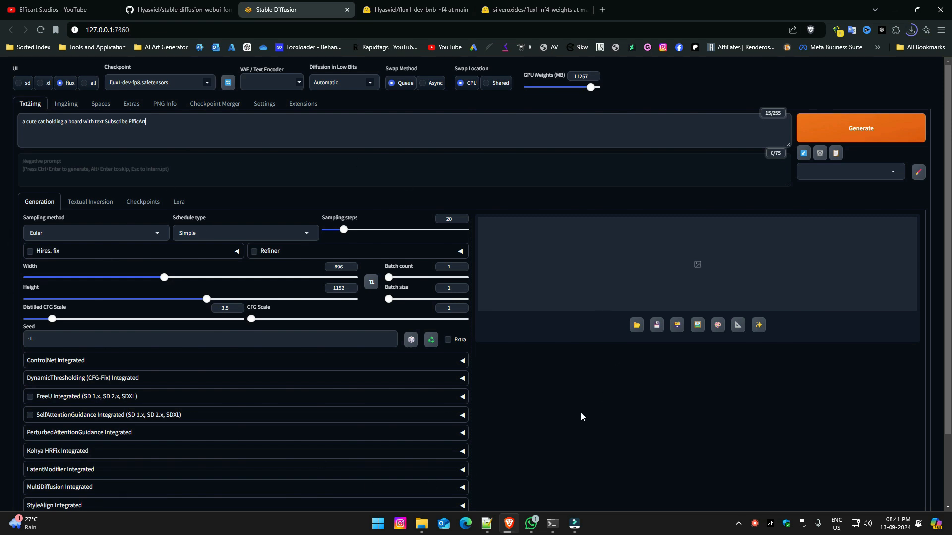
double_click(343, 267)
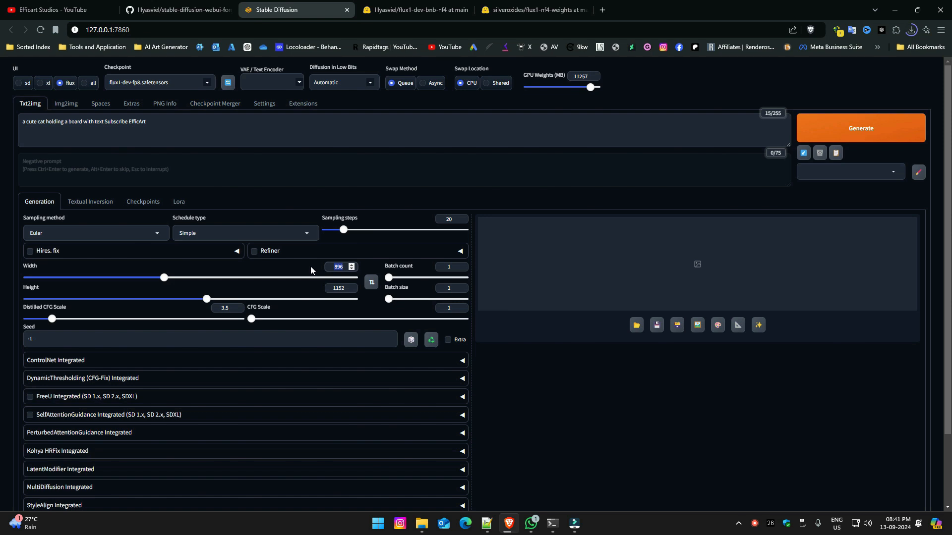
text(800)
double_click(339, 288)
text(800)
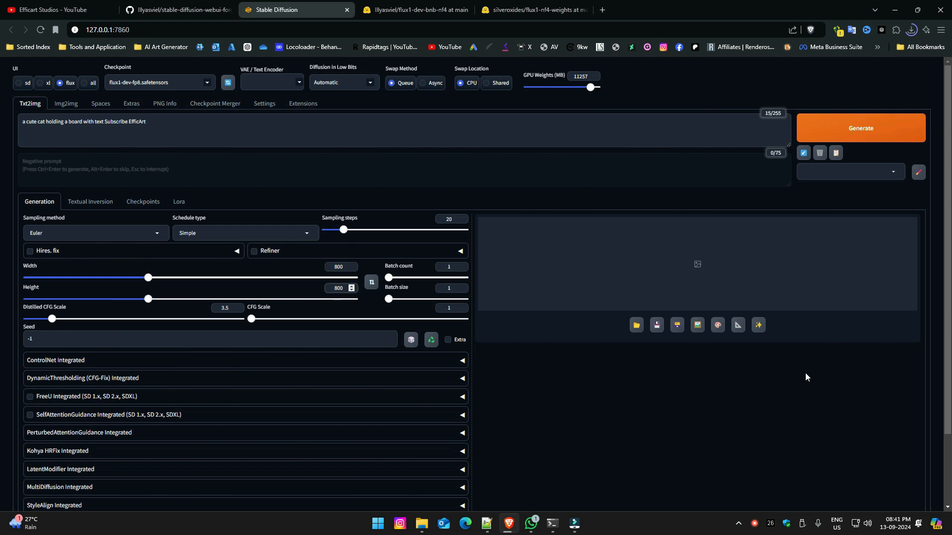
click(873, 134)
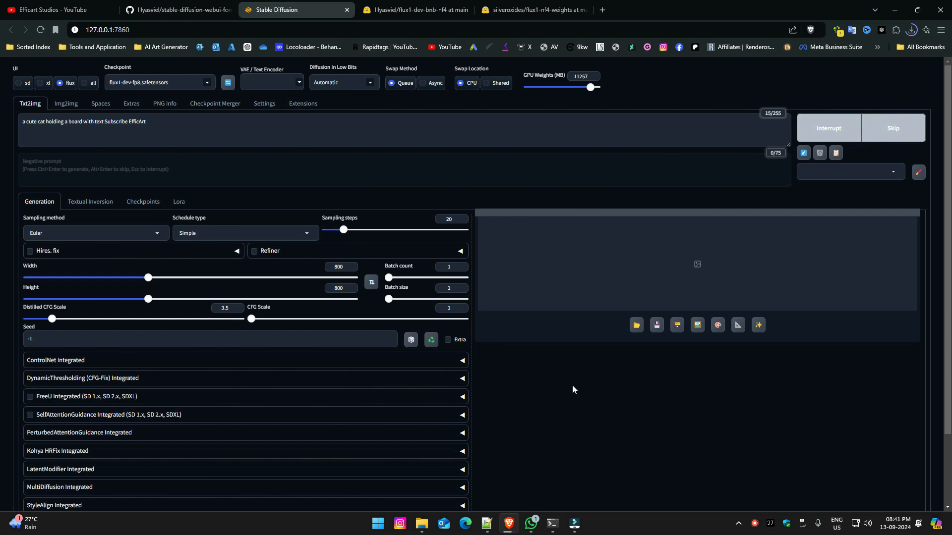
Check the generation progress in the command console, and return to the Stable Diffusion page.
mouse_move(555, 525)
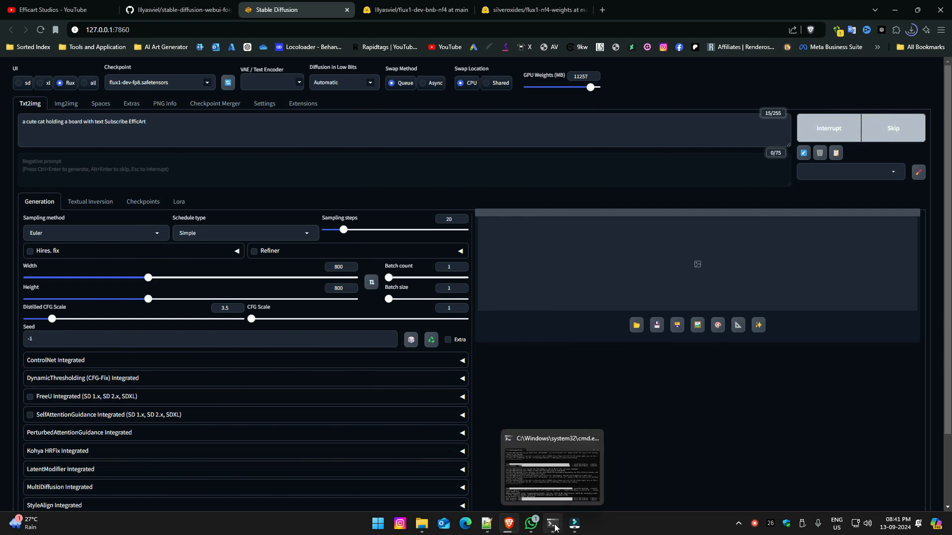
click(553, 525)
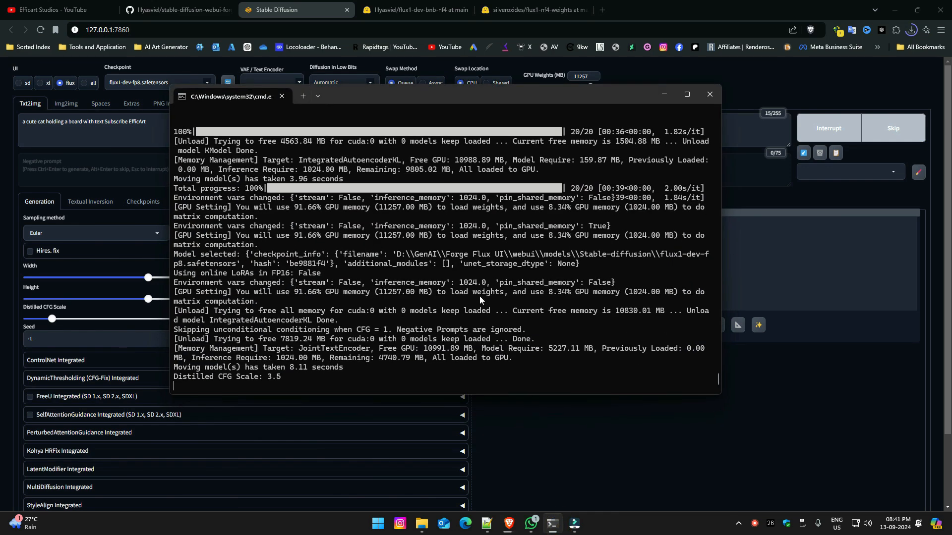
click(664, 94)
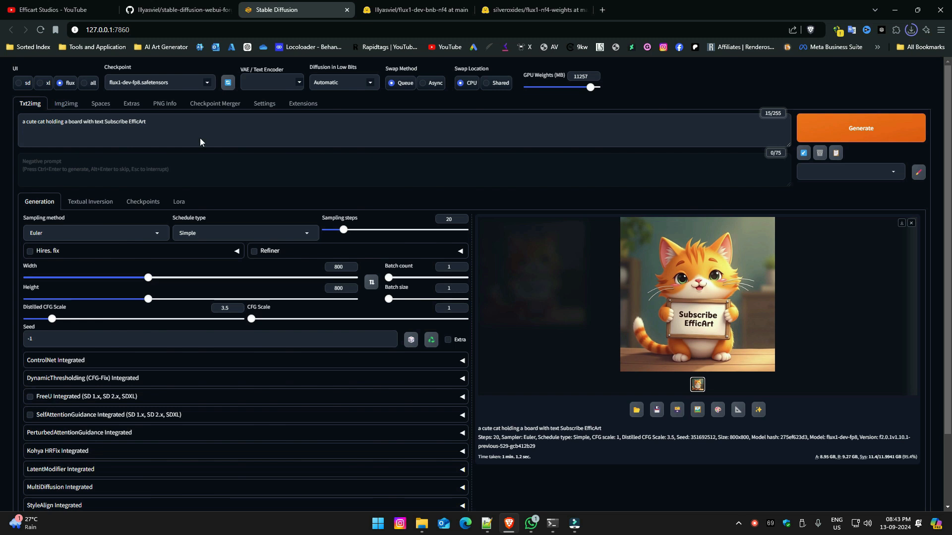
Switch the checkpoint to flux1-dev-bnb-nf4-v2.safetensors and generate the cat image twice with the same prompt.
click(208, 84)
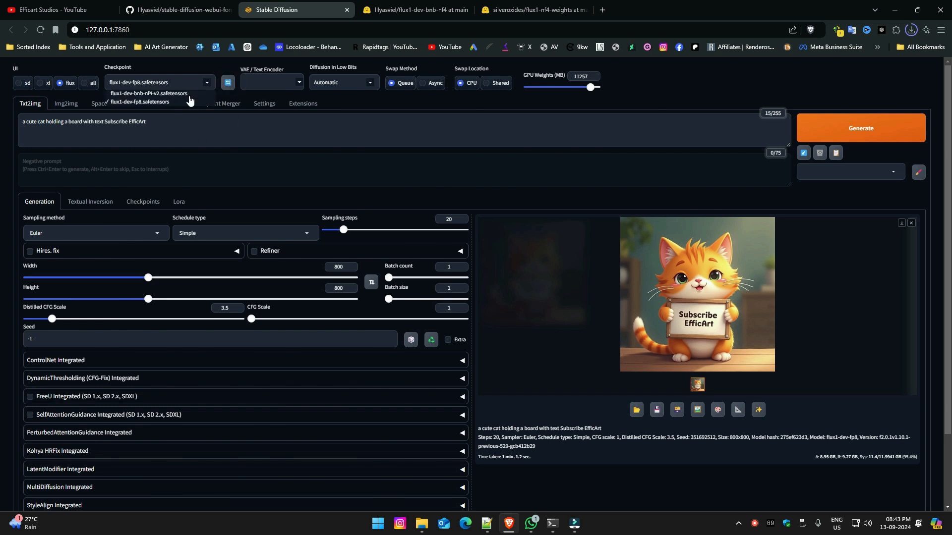
click(184, 94)
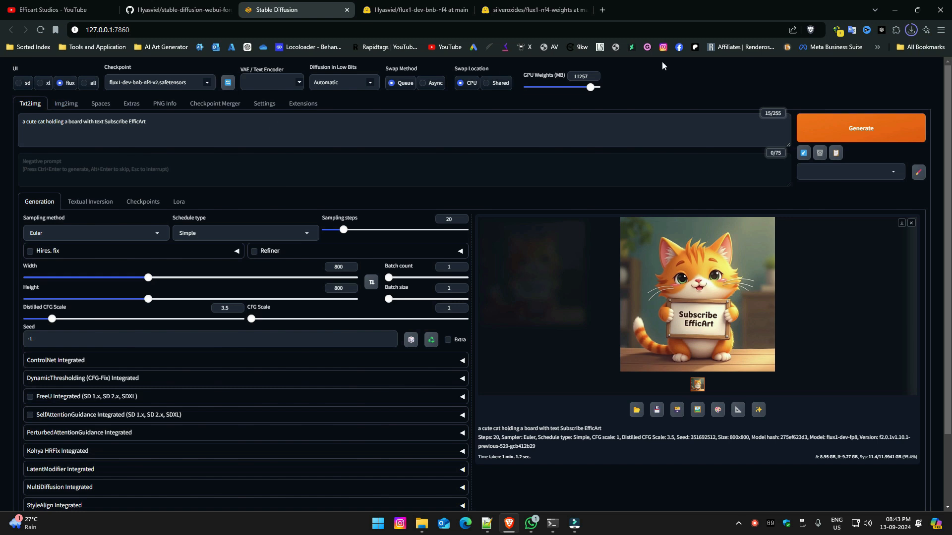
click(892, 129)
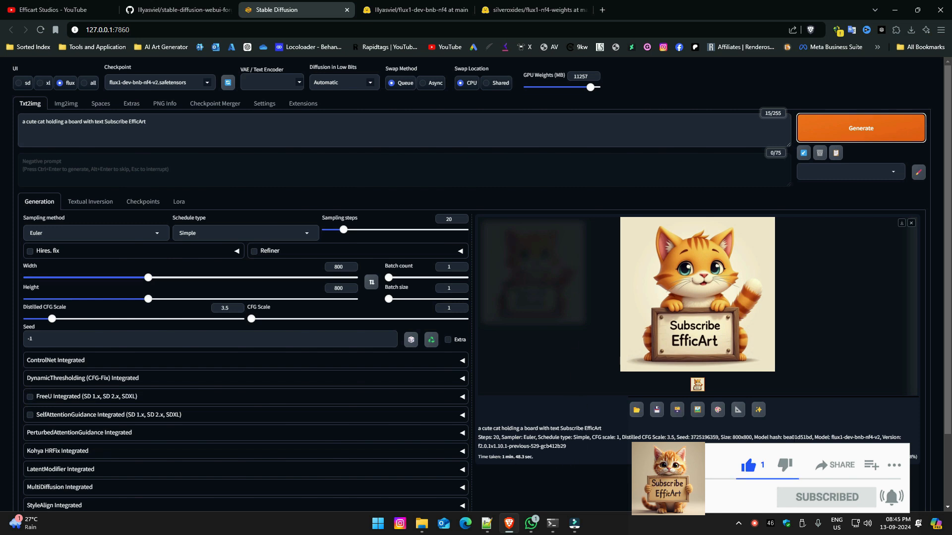
click(862, 132)
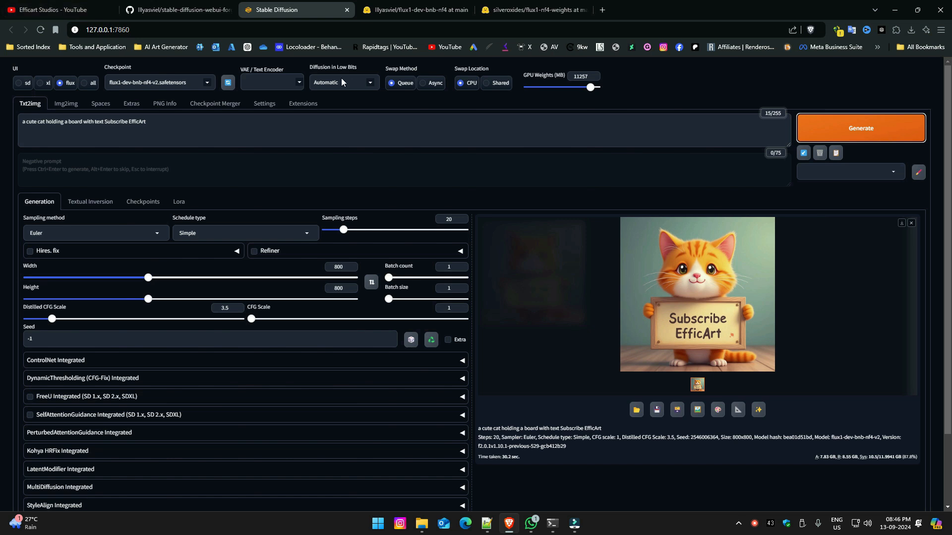
Refresh the checkpoint list, select flux1-schnell-bnb-nf4.safetensors and generate the cat image with it.
click(209, 83)
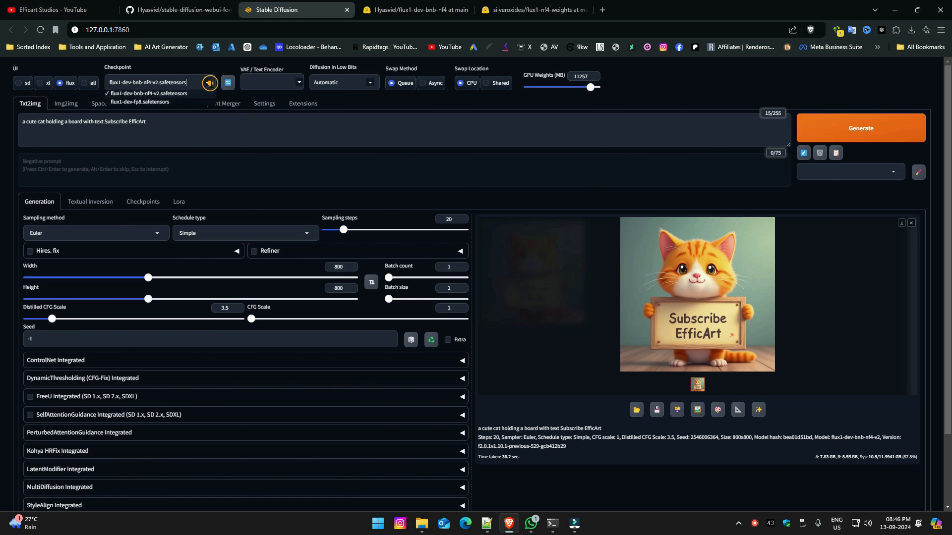
click(228, 83)
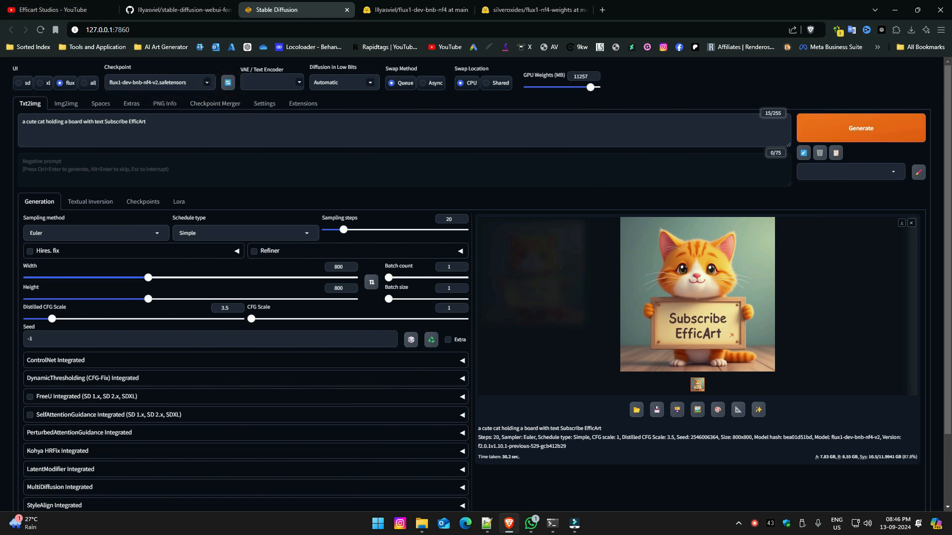
click(198, 84)
click(169, 117)
click(868, 131)
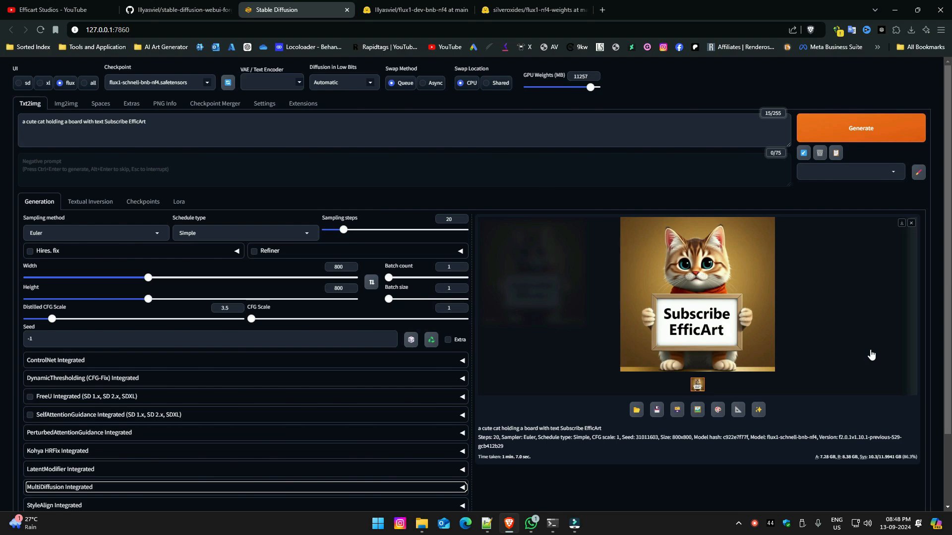
Open the 2024-09-13 folder in the txt2img-images output folder and view its first image in a maximized window.
click(636, 410)
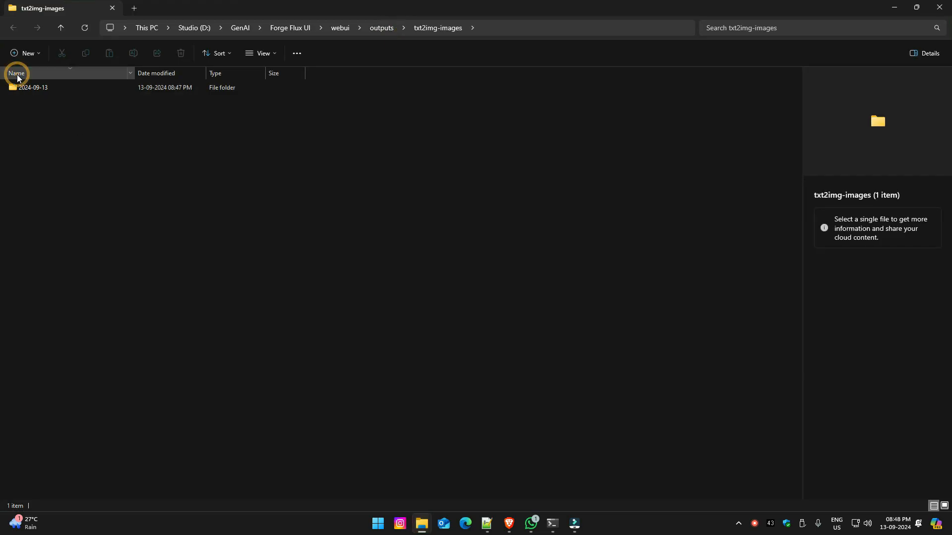
double_click(19, 87)
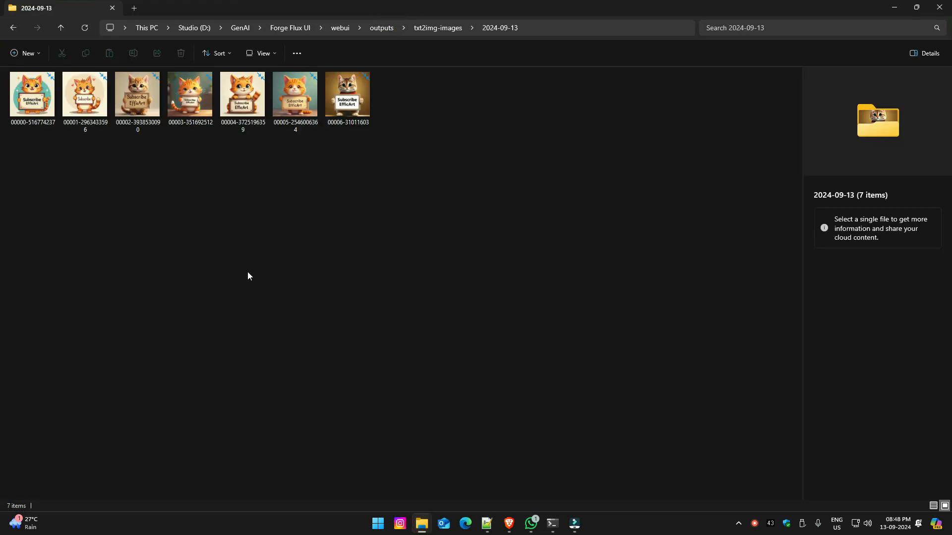
double_click(33, 94)
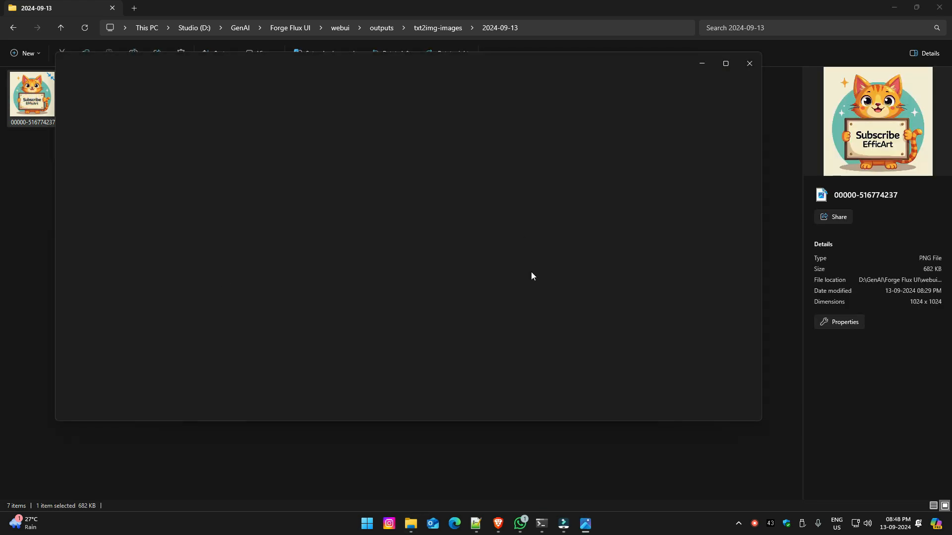
click(726, 65)
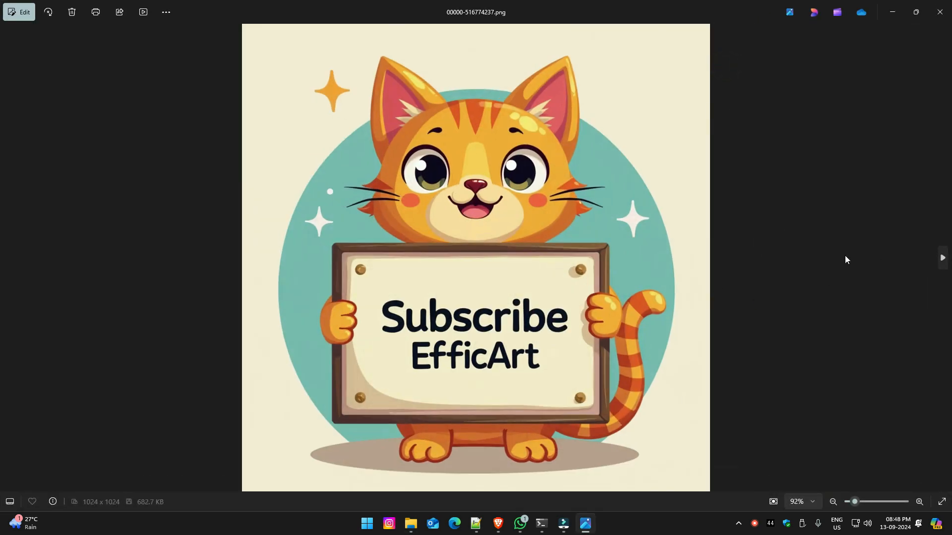
Browse through the remaining generated cat images, and return to the Stable Diffusion page with the viewer closed.
click(943, 257)
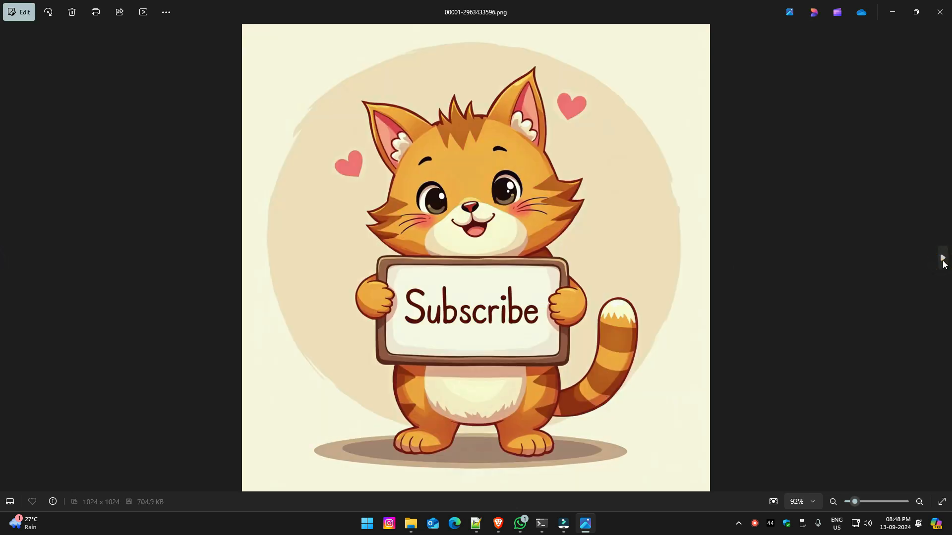
click(943, 261)
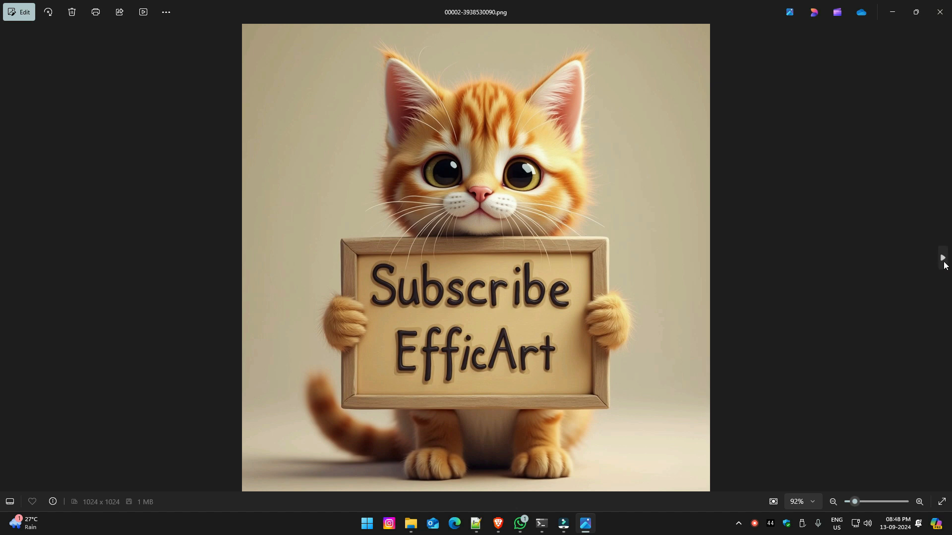
click(943, 259)
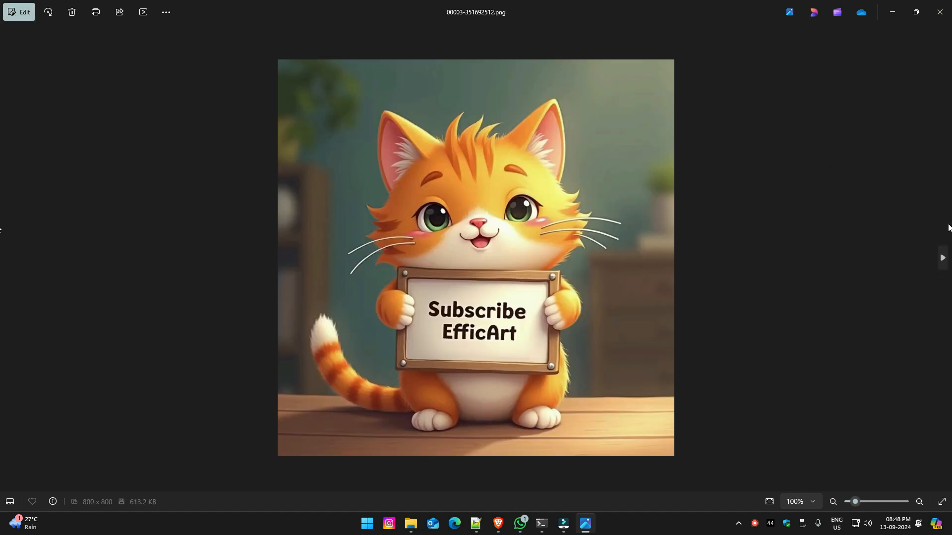
click(942, 258)
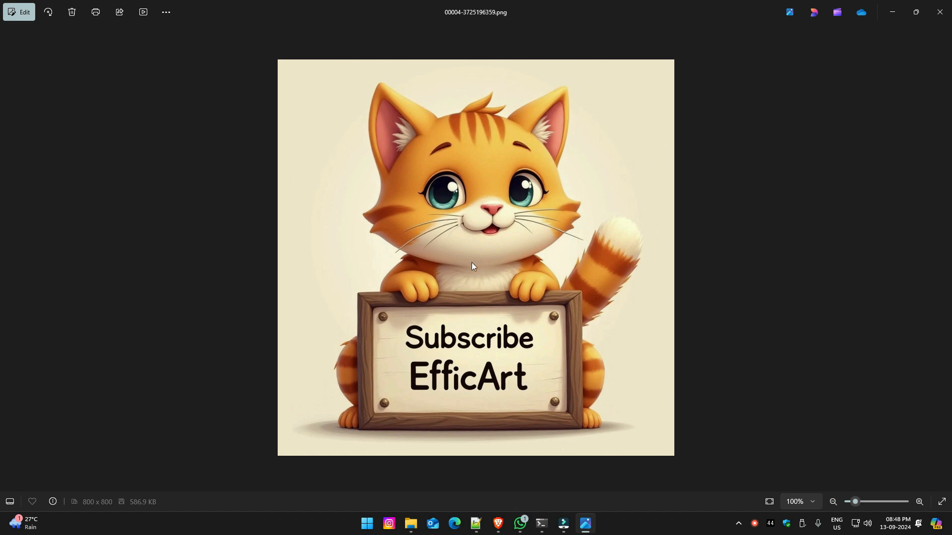
click(942, 258)
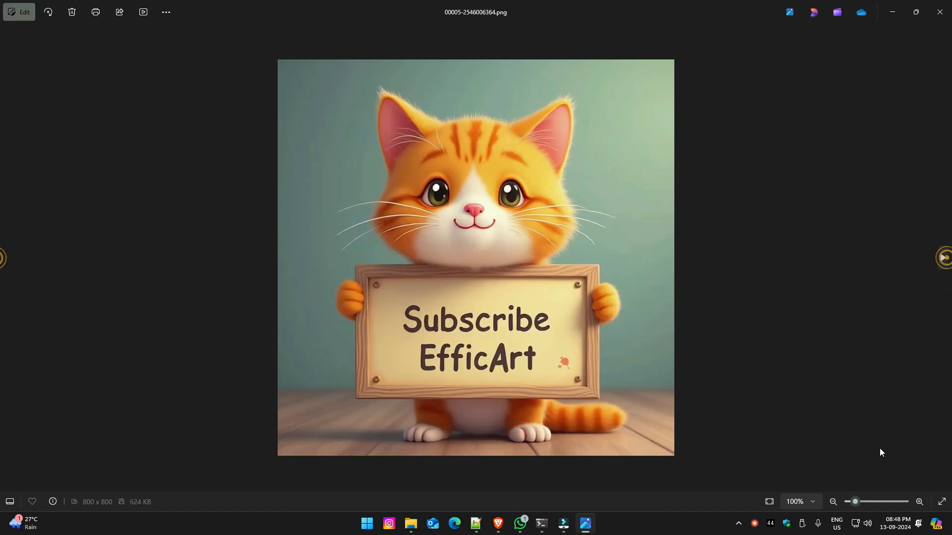
click(942, 259)
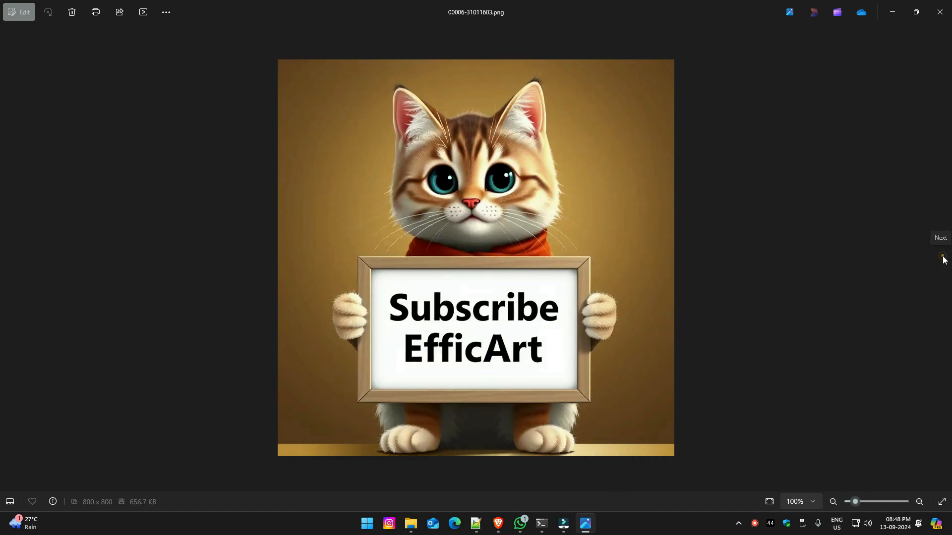
click(939, 12)
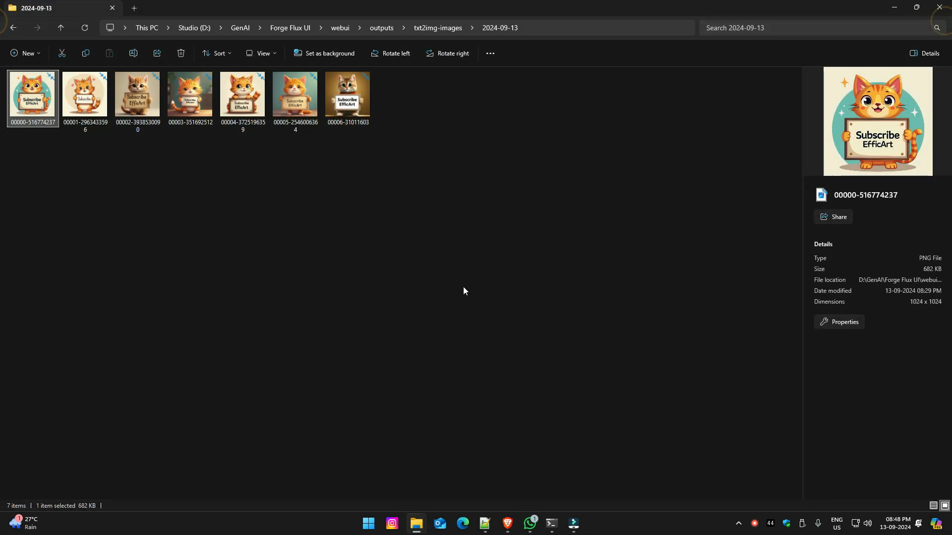
click(897, 8)
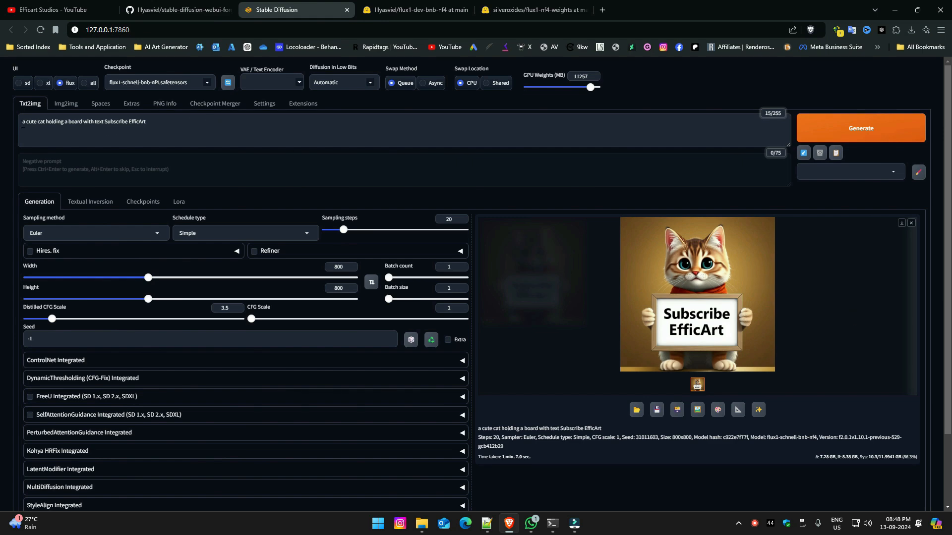
Copy the Viking woman warrior prompt from YouTube Temp Pad.txt in Notepad++ and replace the cat prompt with it.
click(486, 524)
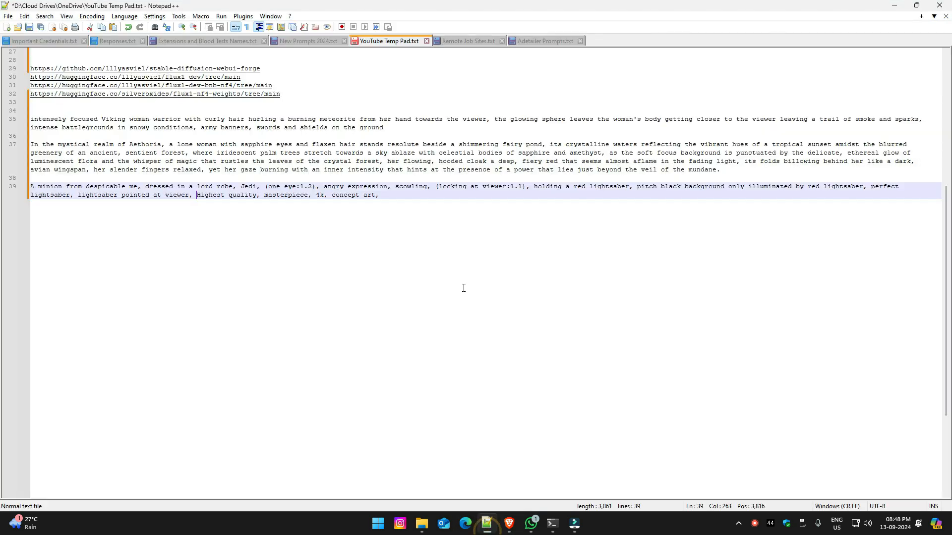
triple_click(69, 130)
key(ctrl+c)
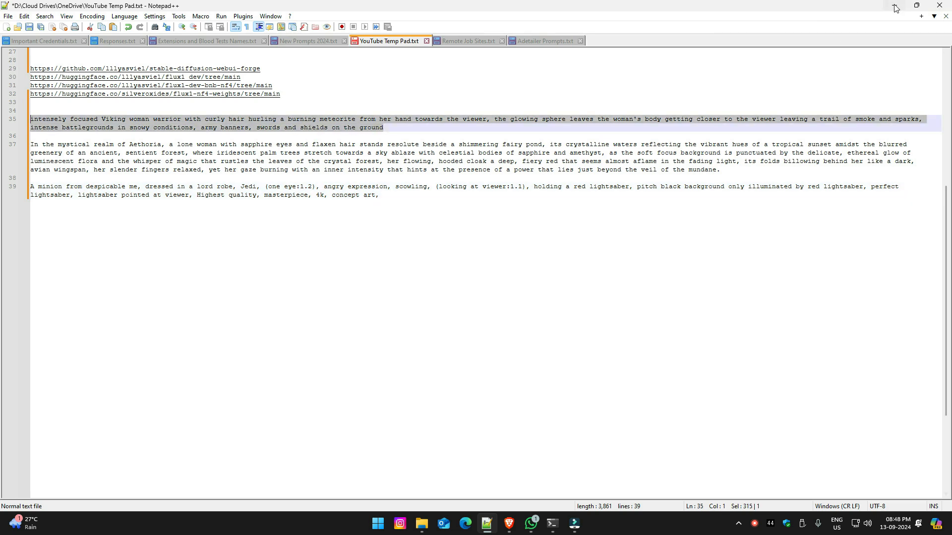
click(895, 5)
key(ctrl+v)
Generate the Viking warrior image with the flux1-dev-fp8.safetensors checkpoint and view the result enlarged.
click(160, 82)
click(148, 104)
click(346, 267)
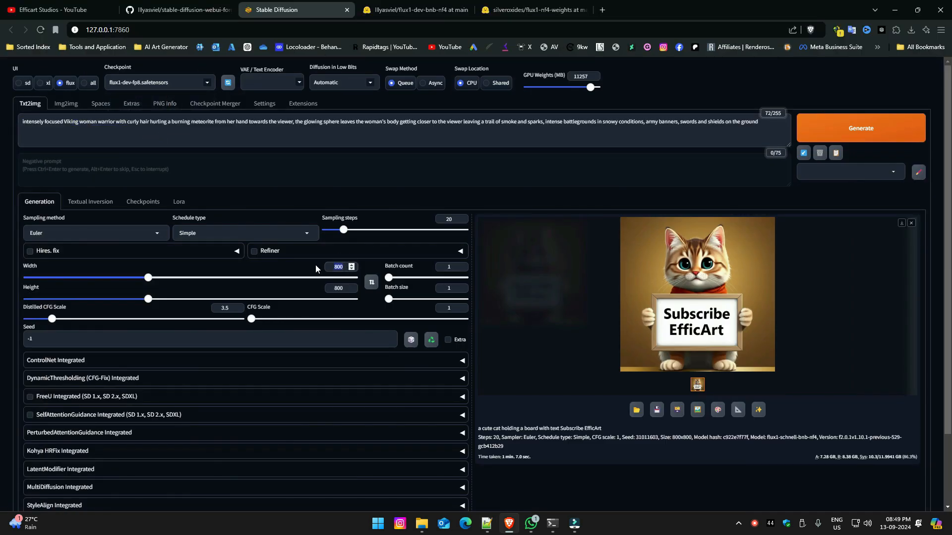
click(861, 128)
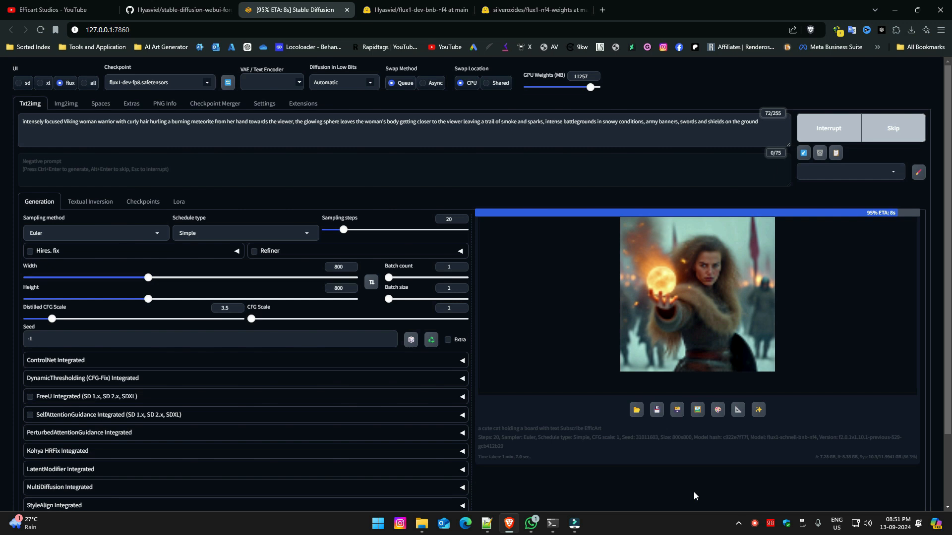
click(755, 300)
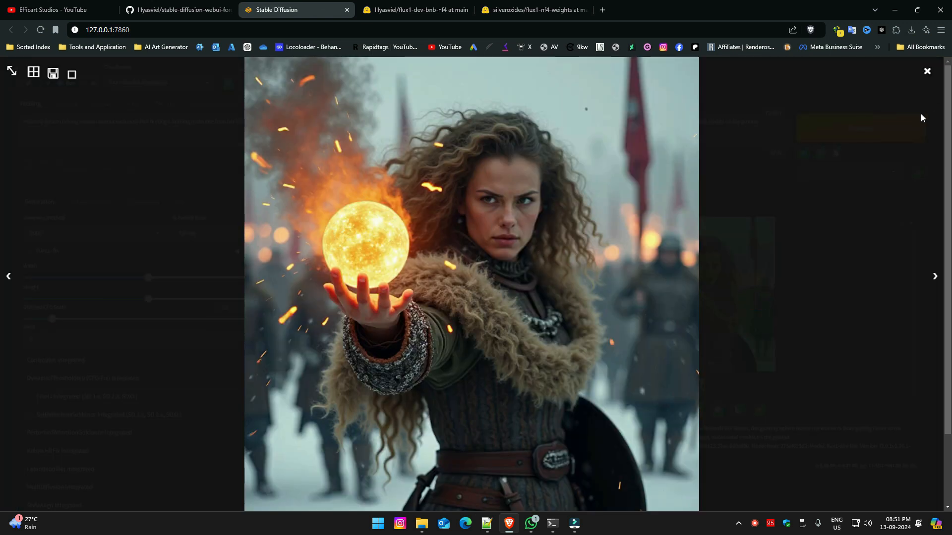
Generate the Viking warrior image with the flux1-dev-bnb-nf4-v2.safetensors checkpoint, and view the result enlarged before closing the preview.
click(928, 73)
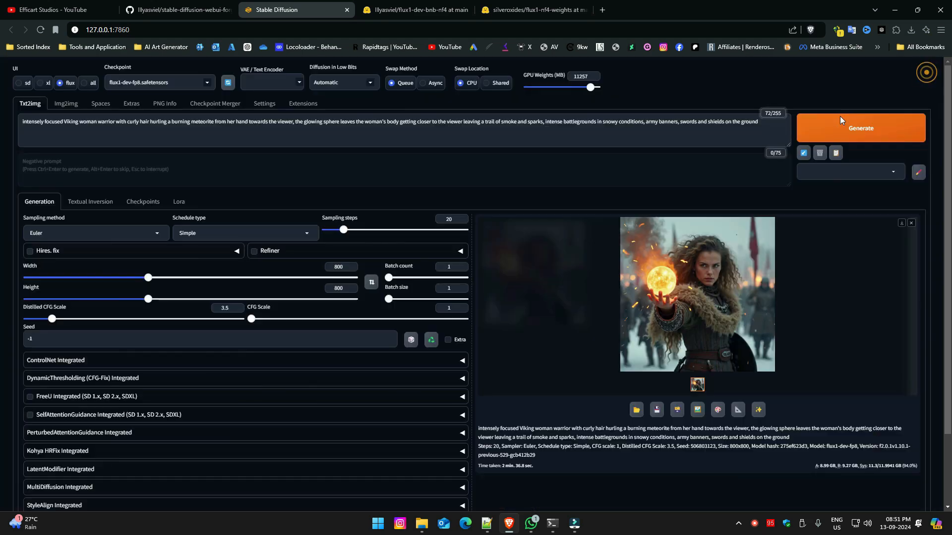
click(208, 83)
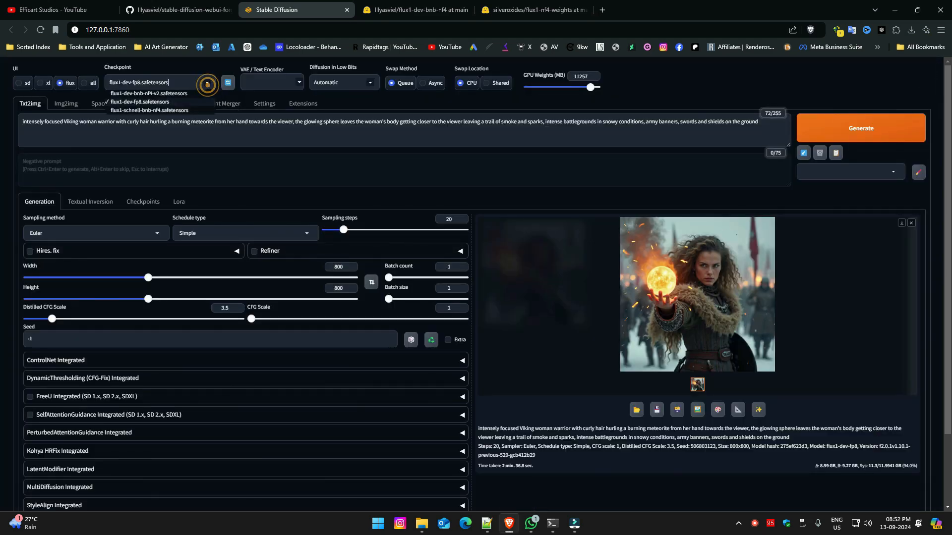
click(153, 94)
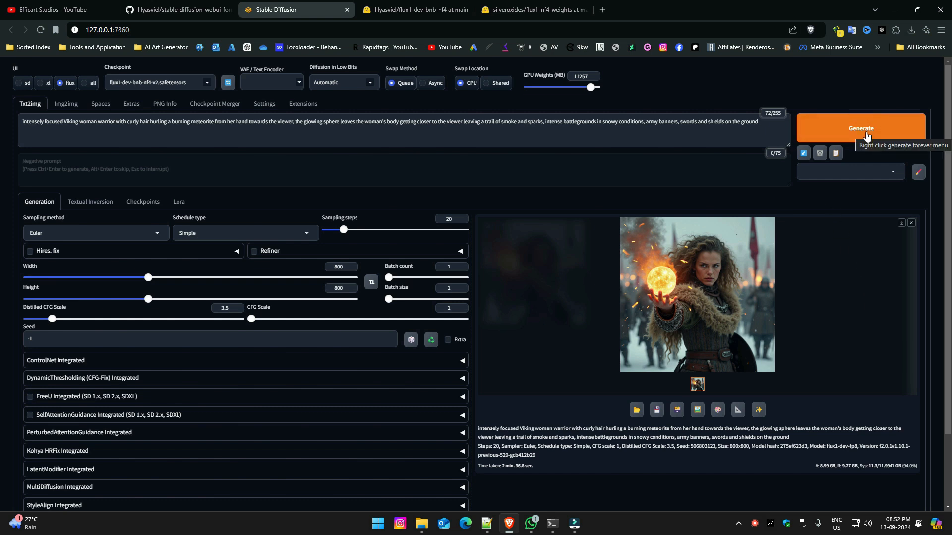
click(860, 133)
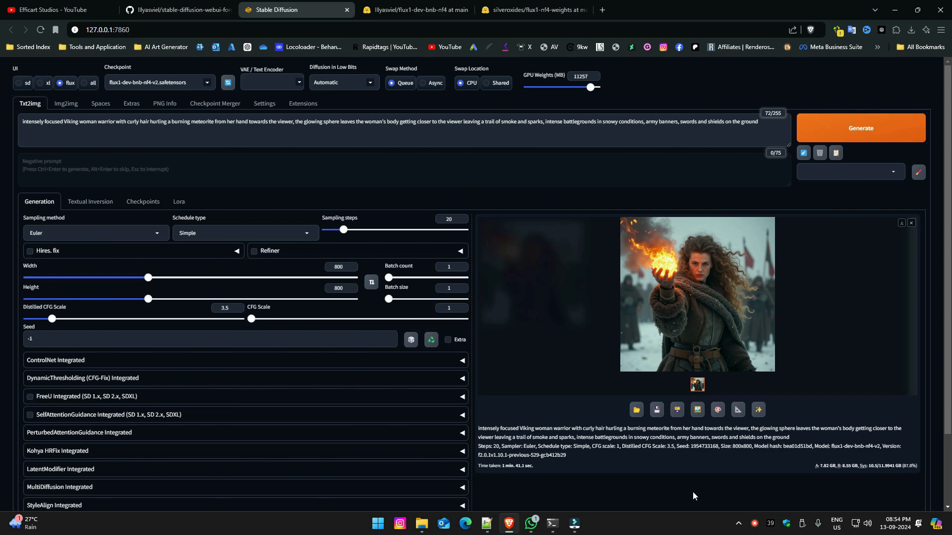
click(721, 246)
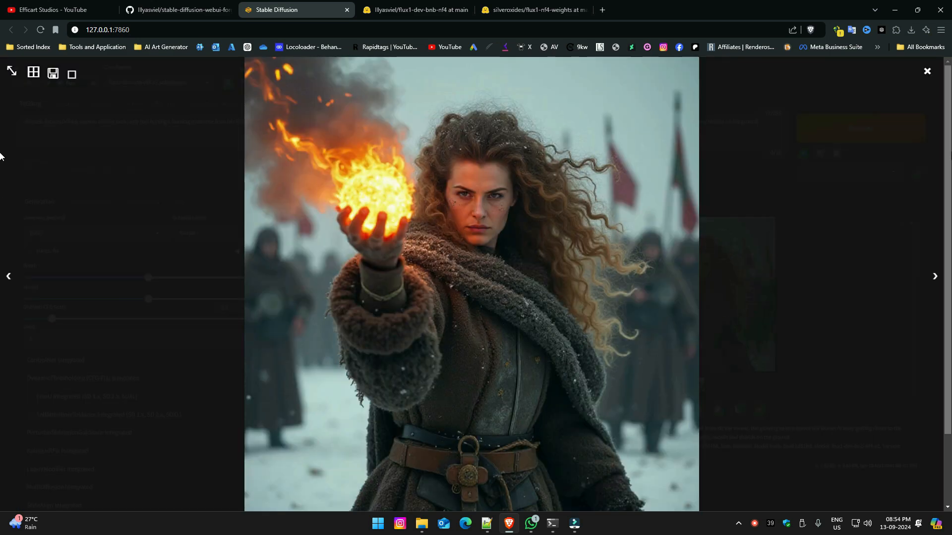
click(927, 71)
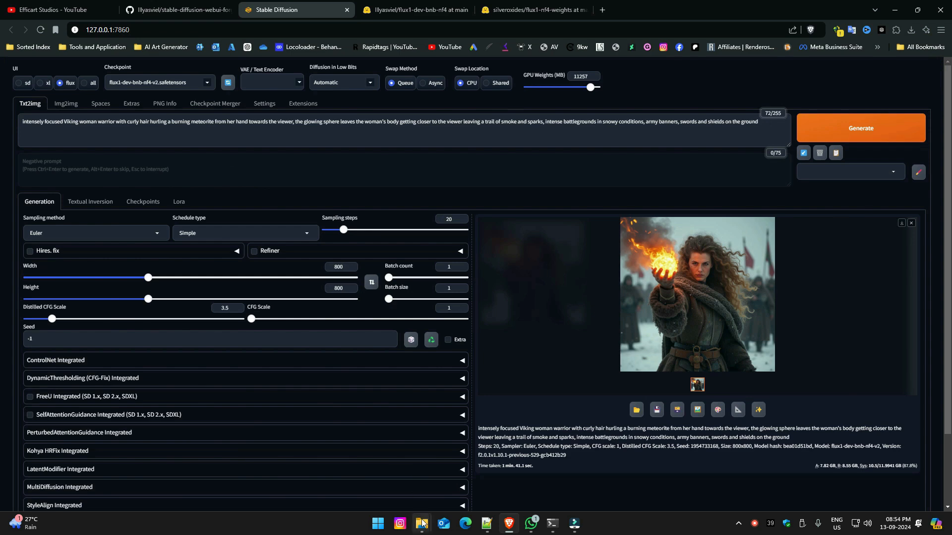
From the 2024-09-13 output folder, open 00007-506803123.png and 00008-1954733168.png in separate viewer windows placed side by side for comparison.
mouse_move(422, 524)
click(456, 476)
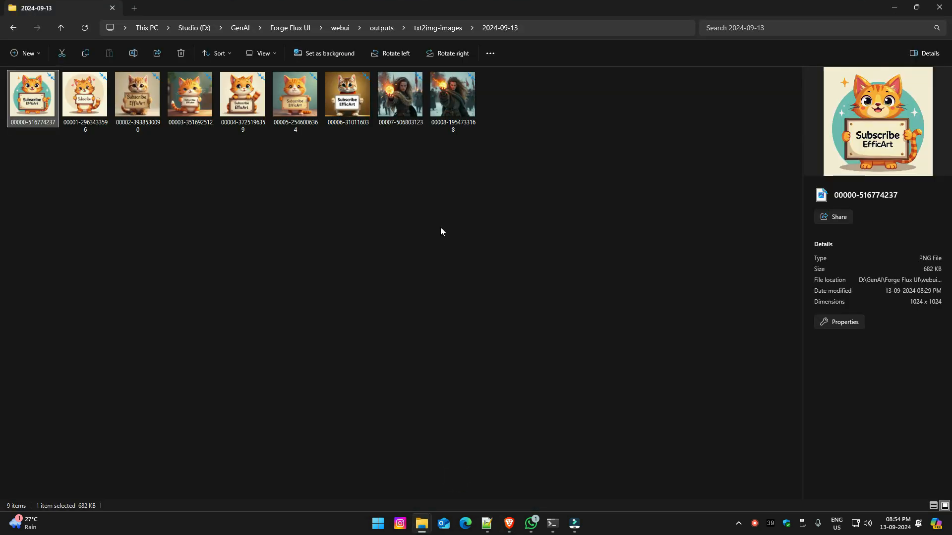
click(404, 116)
double_click(404, 116)
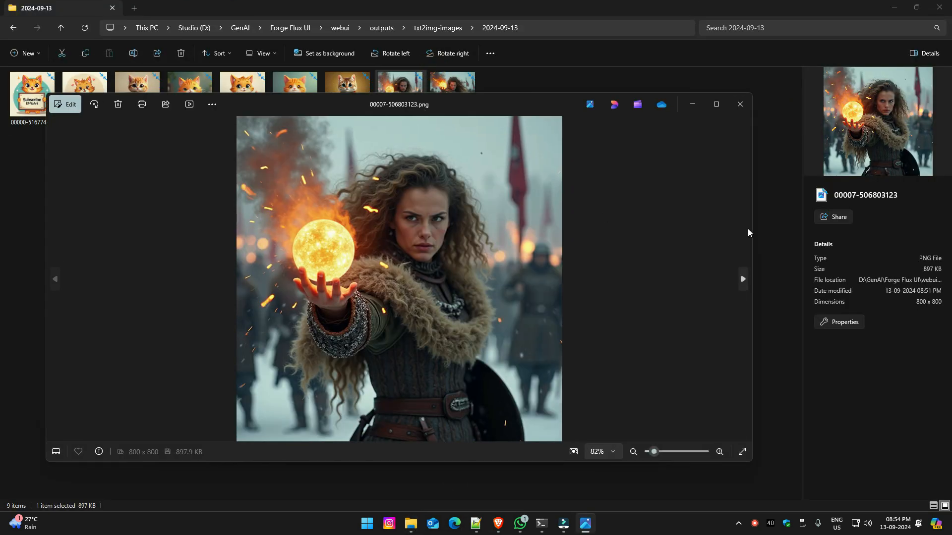
drag(752, 229, 432, 229)
double_click(452, 85)
drag(265, 124, 602, 100)
mouse_move(585, 523)
click(557, 458)
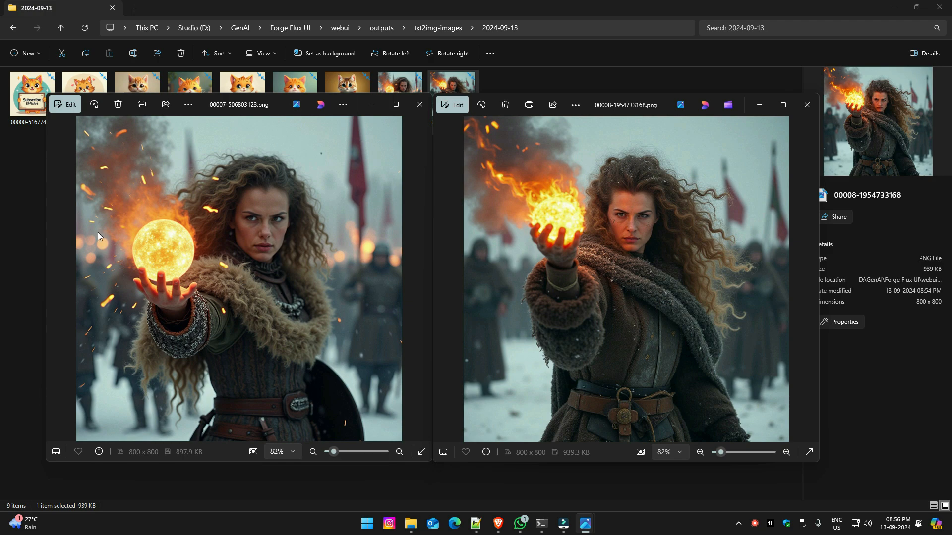
Back on the Stable Diffusion page in Brave, generate the Viking warrior image with flux1-schnell-bnb-nf4.safetensors and view it enlarged, closing the preview.
click(501, 527)
click(157, 82)
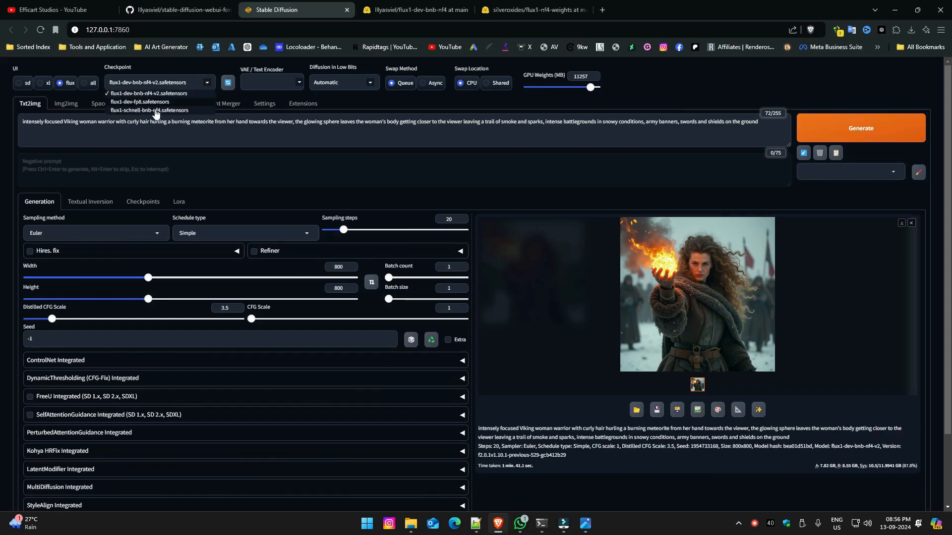
click(157, 110)
click(876, 130)
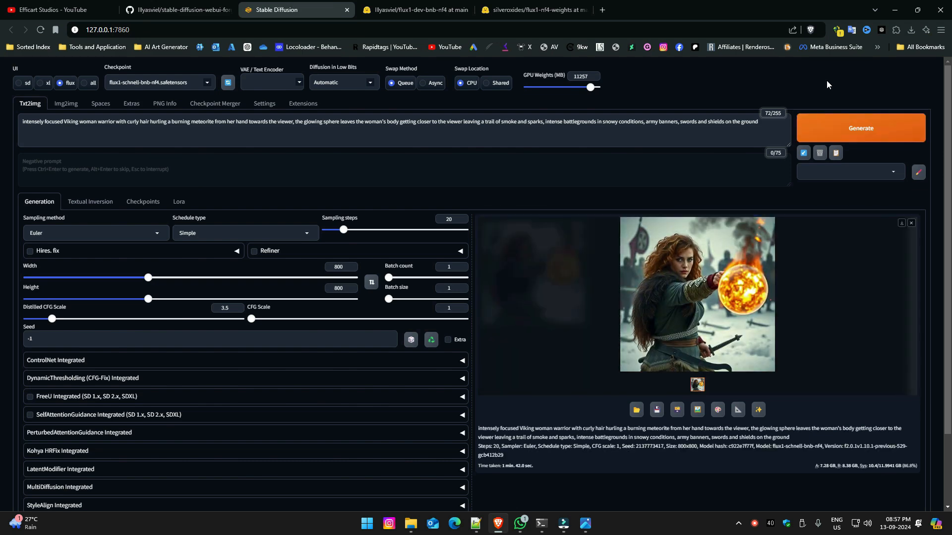
click(716, 270)
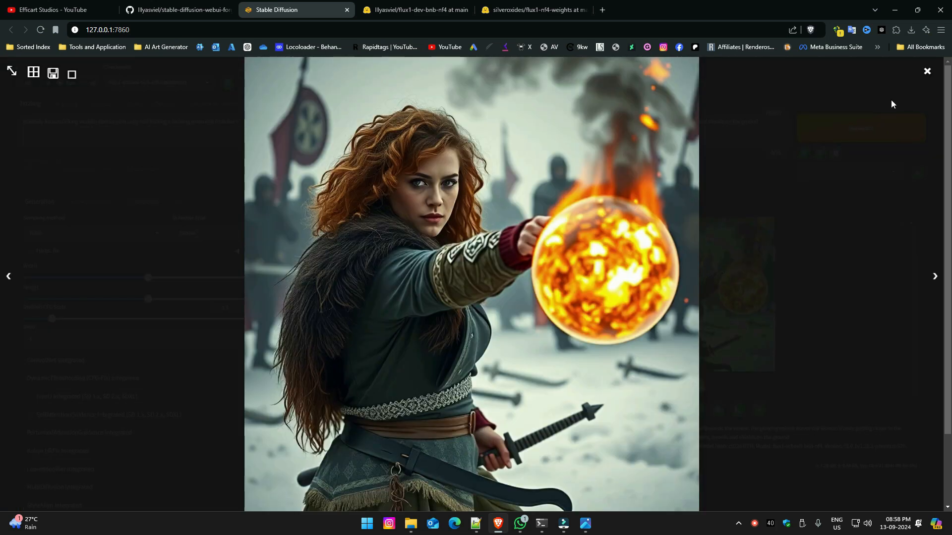
click(927, 71)
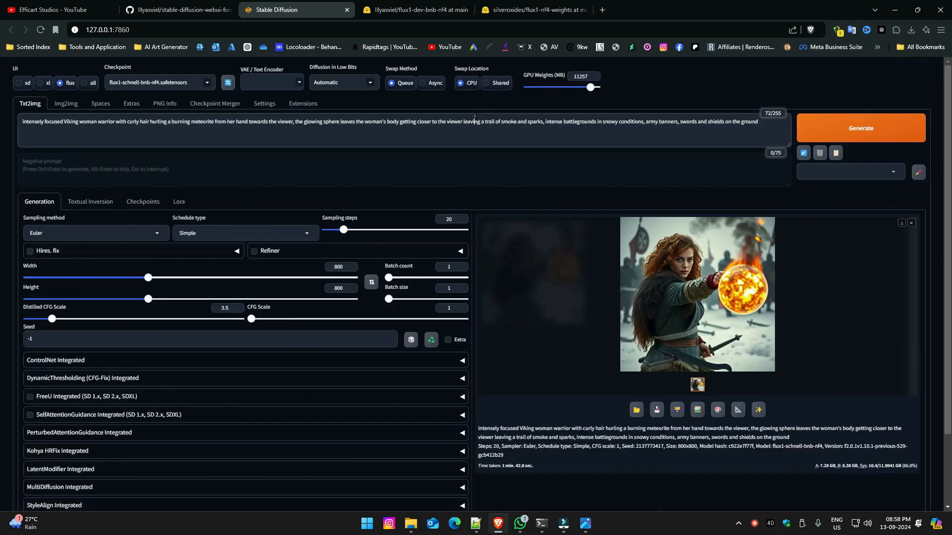
Replace the Viking prompt with the copied prompt about a lone woman beside a fairy pond in the mystical realm of Aethoria.
key(ctrl+a)
text(In the mystical realm of Aethoria, a lone woman with sapphire eyes and flaxen hair stands resolute beside a shimmering fairy pond, its crystalline waters reflecting the vibrant hues of a tropical sunset amidst the blurred greenery of an ancient, sentient forest, where iridescent palm trees stretch towards a sky ablaze with celestial bodies of sapphire and amethyst, as the soft focus background is punctuated by the delicate, ethereal glow of luminescent flora and the whisper of magic that rustles the leaves of the crystal forest, her flowing, hooded cloak a deep, fiery red that seems almost aflame in the fading light, its folds billowing behind her like a dark, avian wingspan, her slender fingers relaxed, yet her gaze burning with an inner intensity that hints at the presence of a power that lies just beyond the veil of the mundane.)
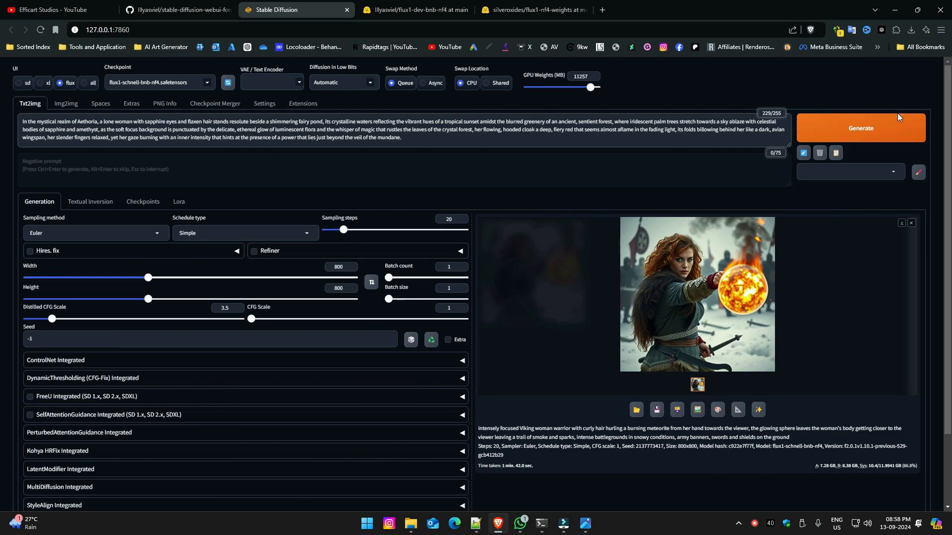